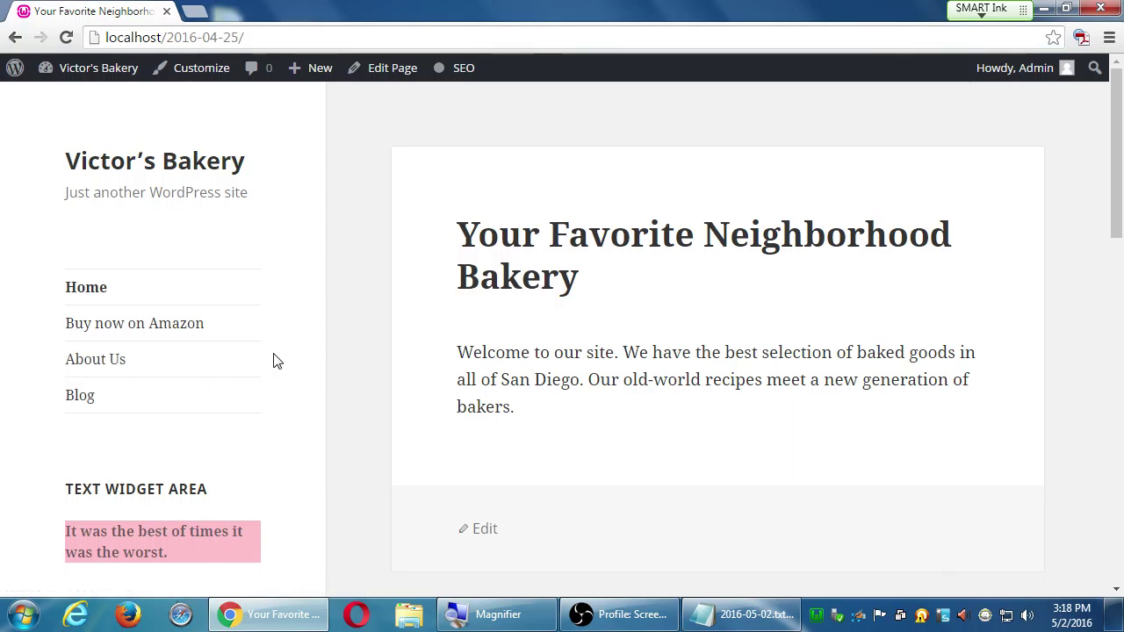
Open the admin dashboard of the Victor's Bakery site.
mouse_move(104, 87)
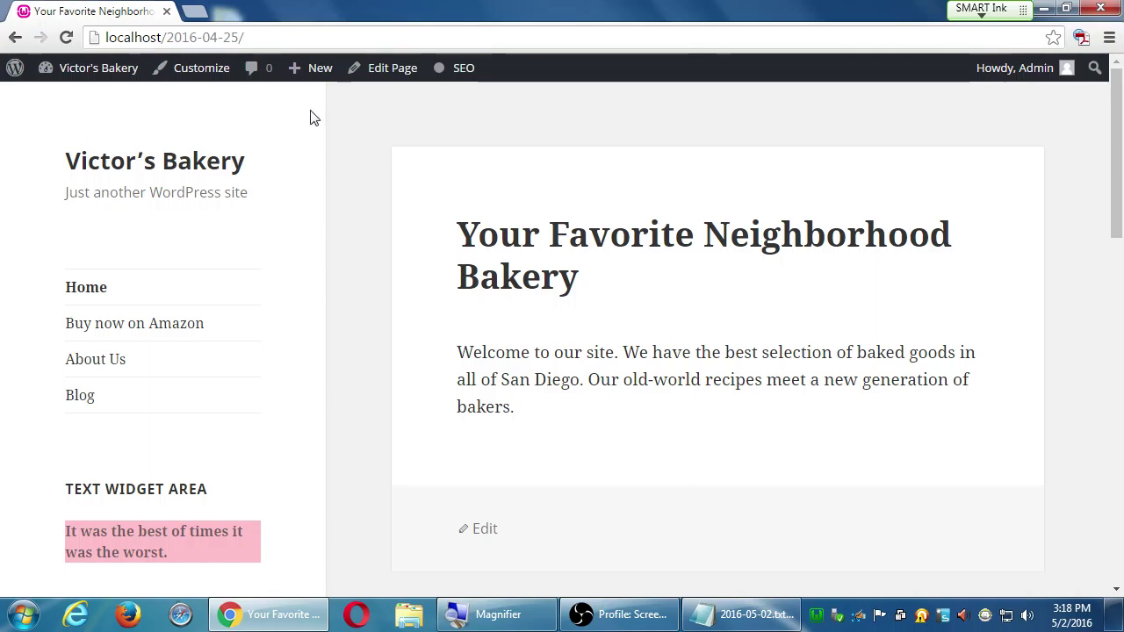
left_click(99, 103)
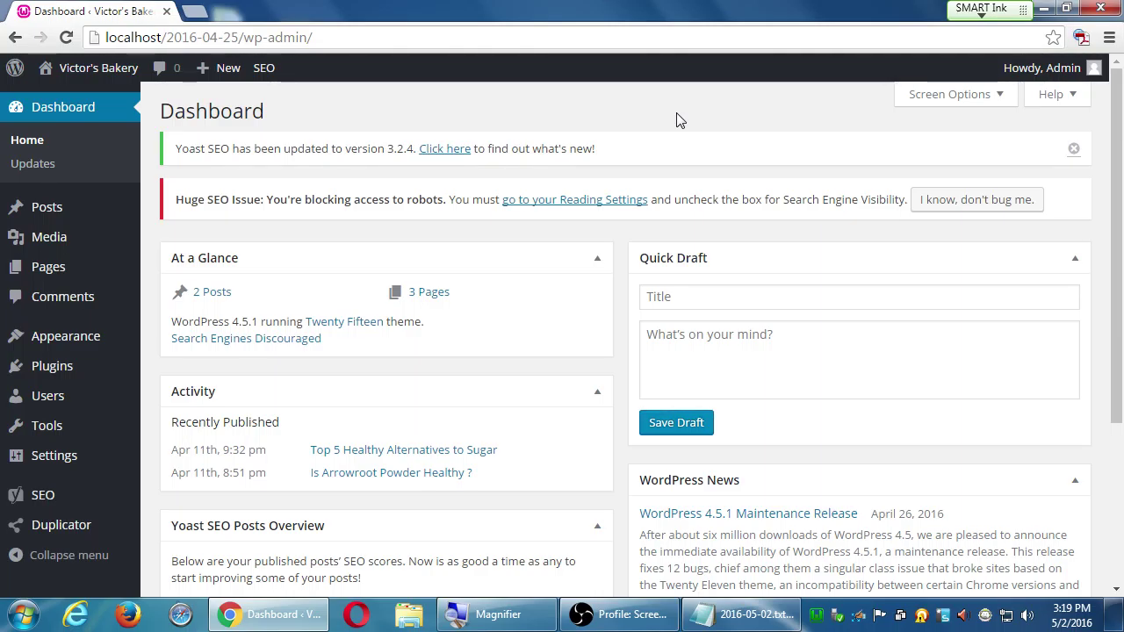
Open the PDF stored directly above campos-ecommerce-5ecommerce-plugin.pdf on the desktop.
key("super+d")
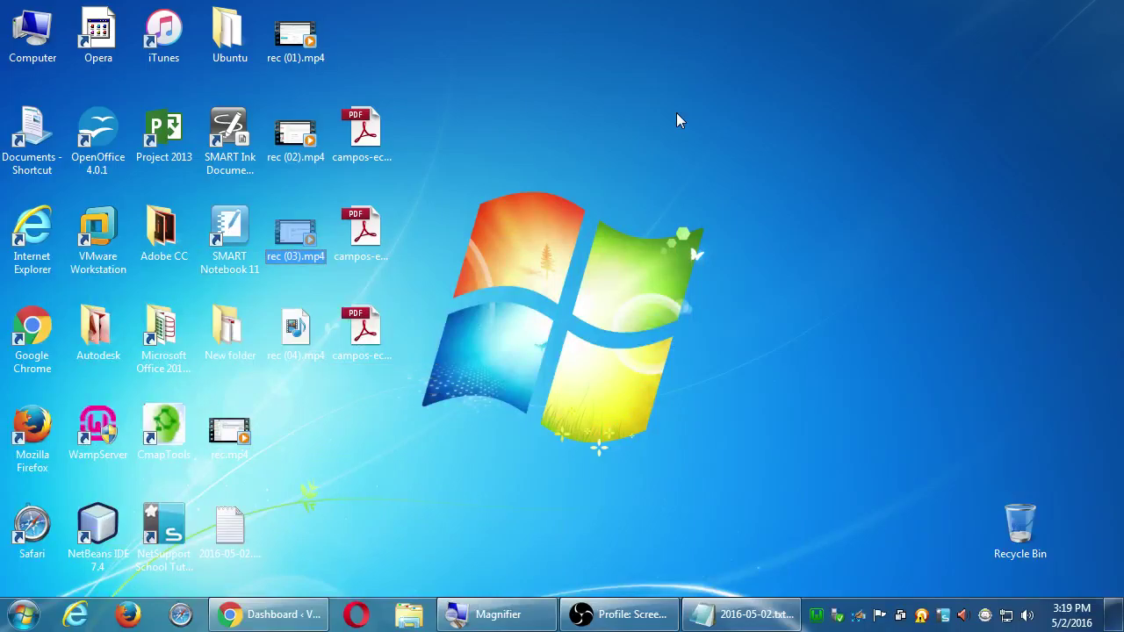
key("Right")
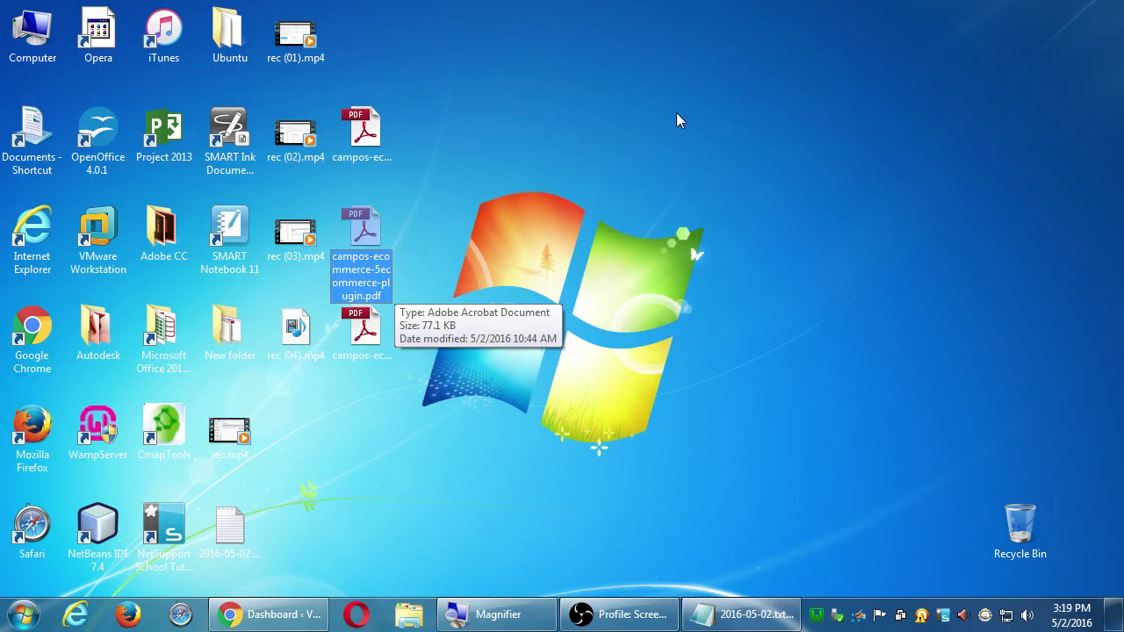
key("Up")
key("Return")
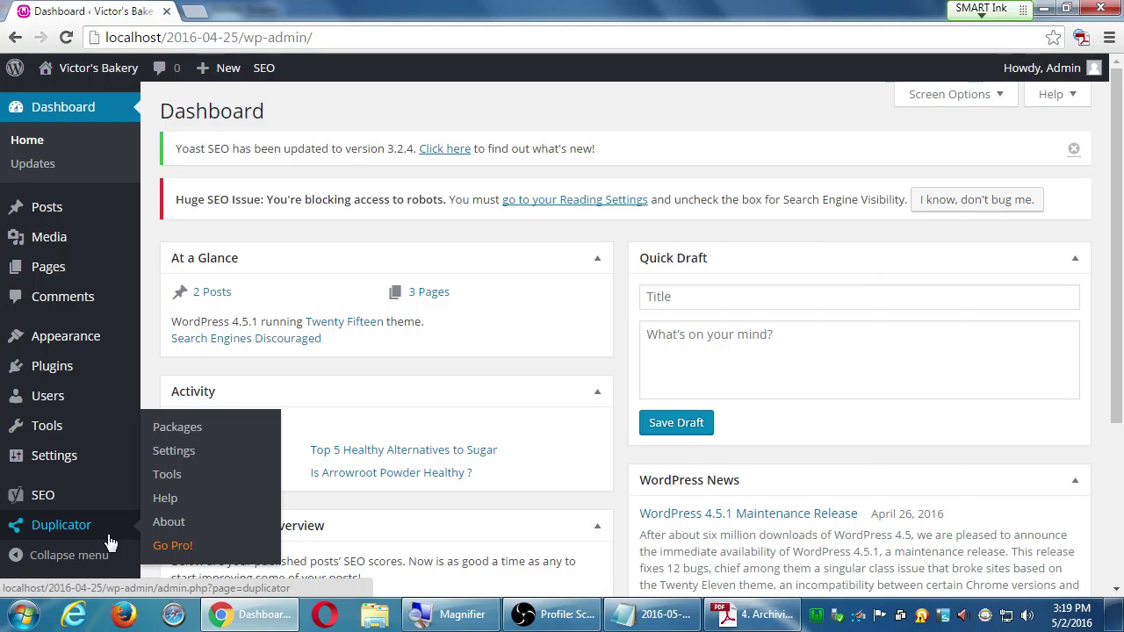
Start a new Duplicator package for the bakery site.
left_click(193, 430)
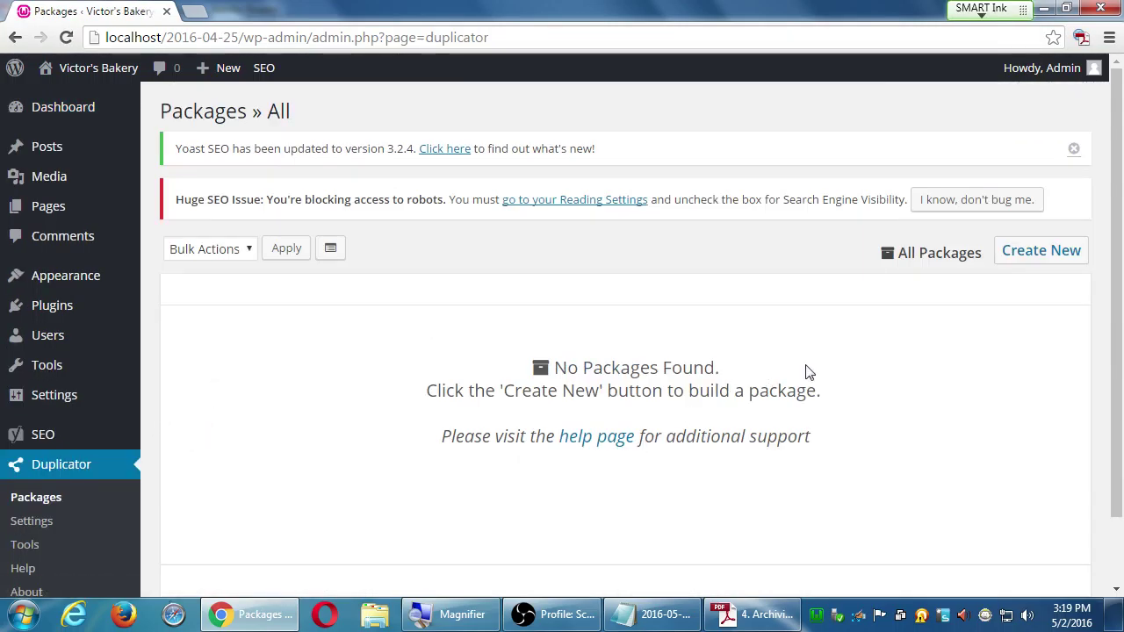
left_click(1023, 255)
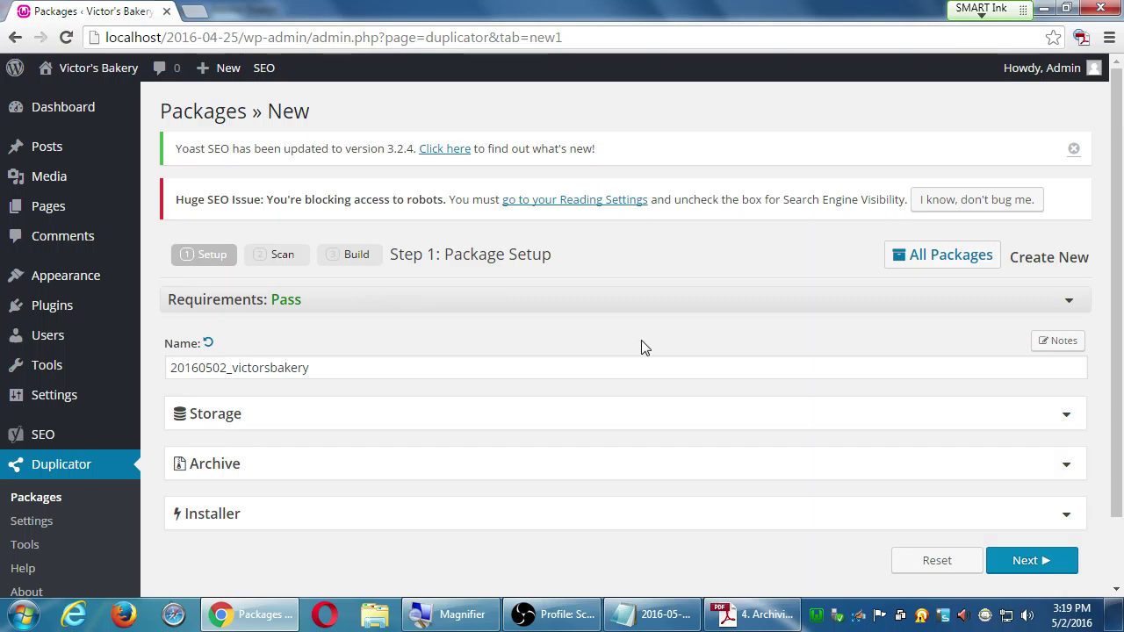
Show the package's notes and enter "After all updates." as the note text.
scroll(642, 346, "down", 1)
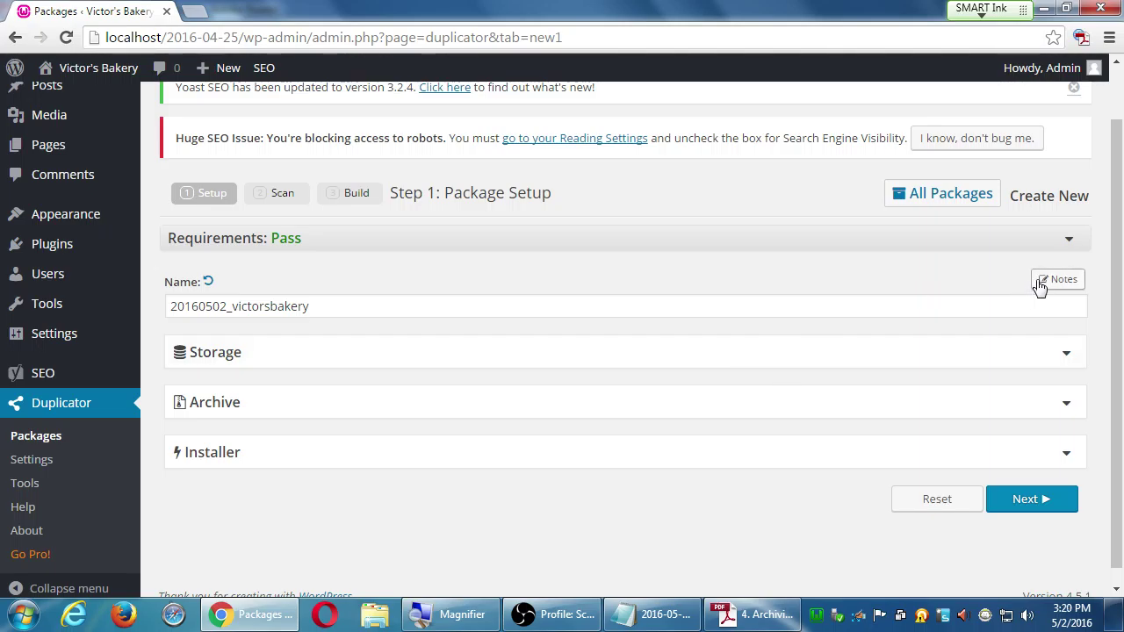
left_click(737, 313)
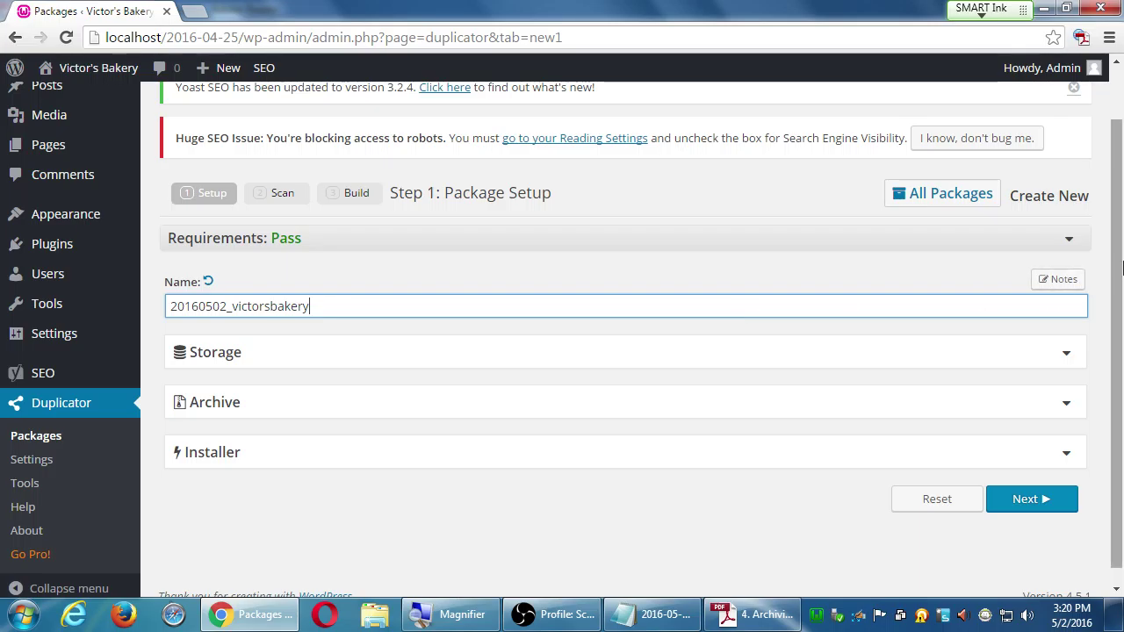
left_click(1060, 279)
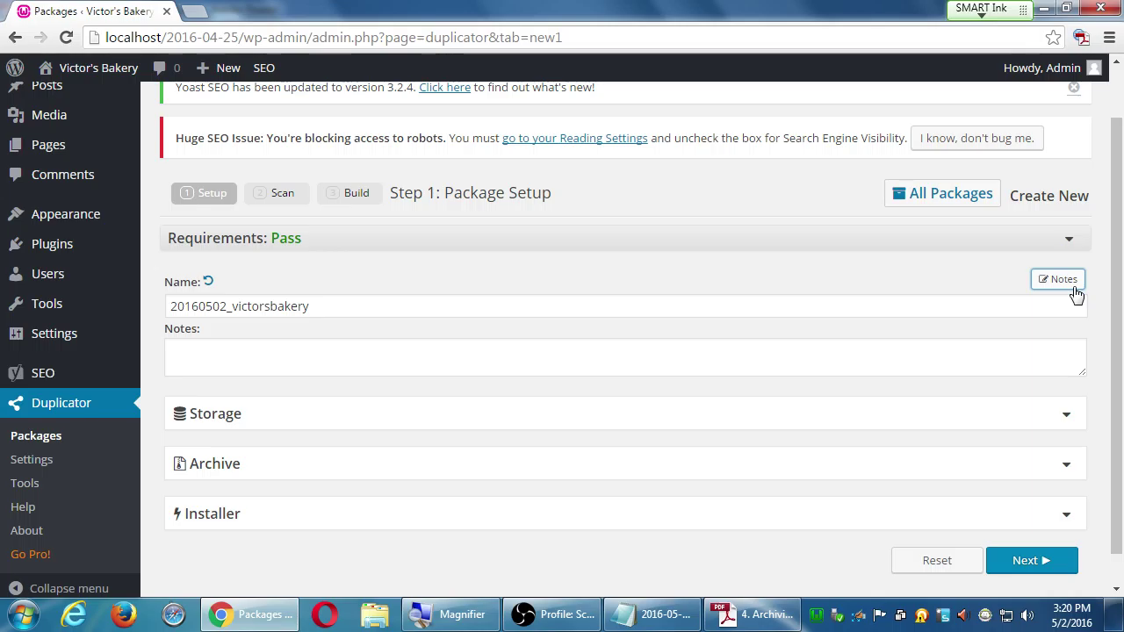
left_click(655, 370)
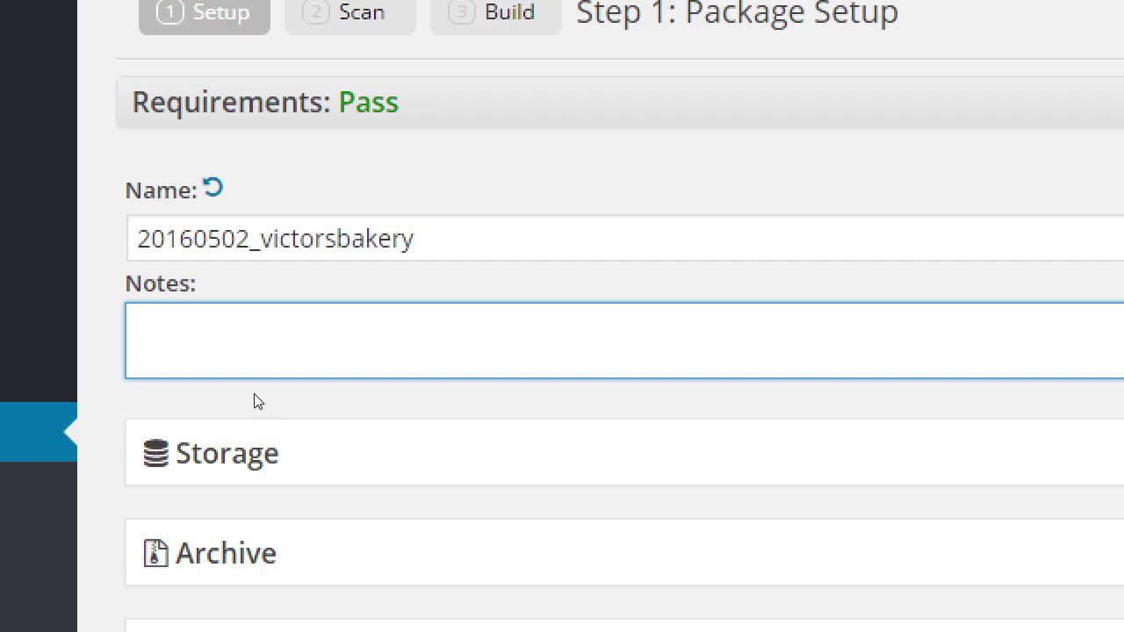
type("After all backups.")
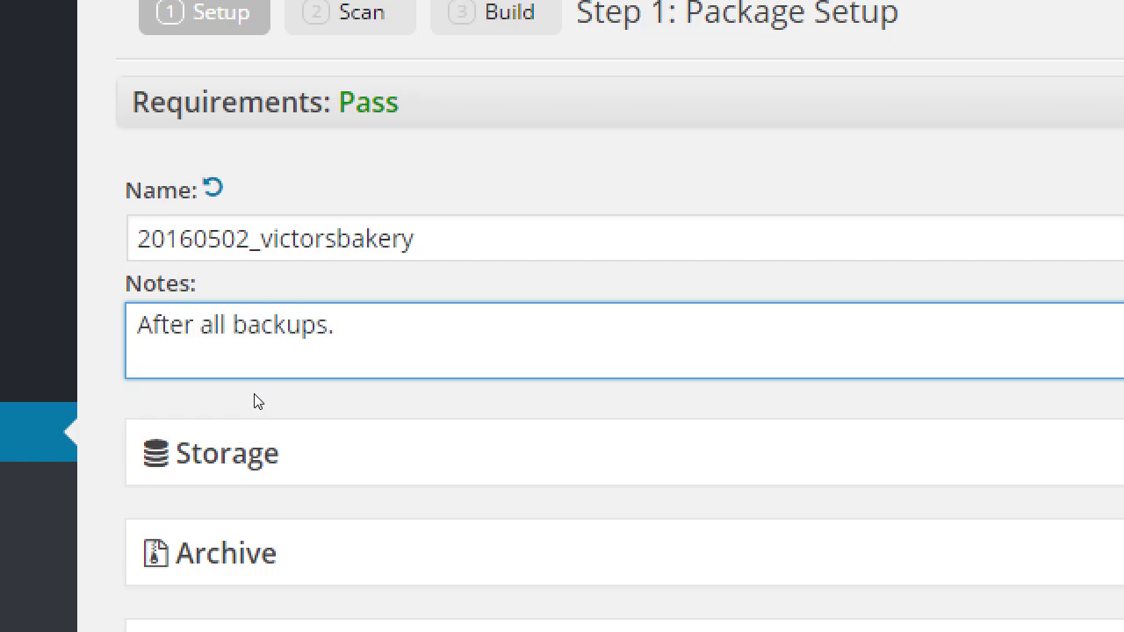
key("Left")
key("ctrl+shift+Left")
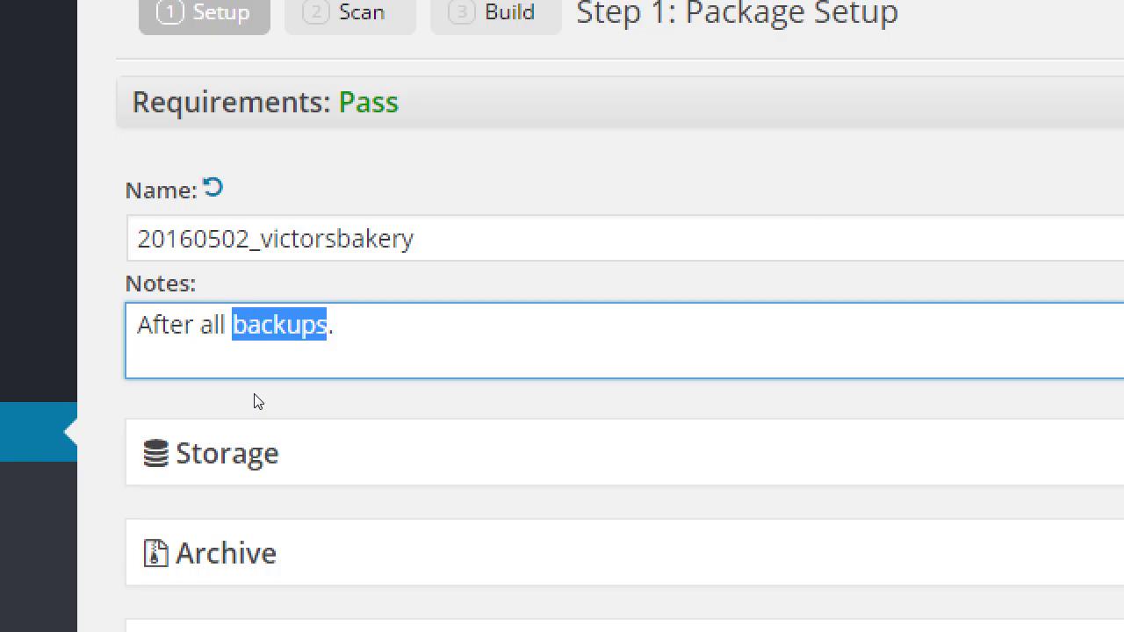
type("upate")
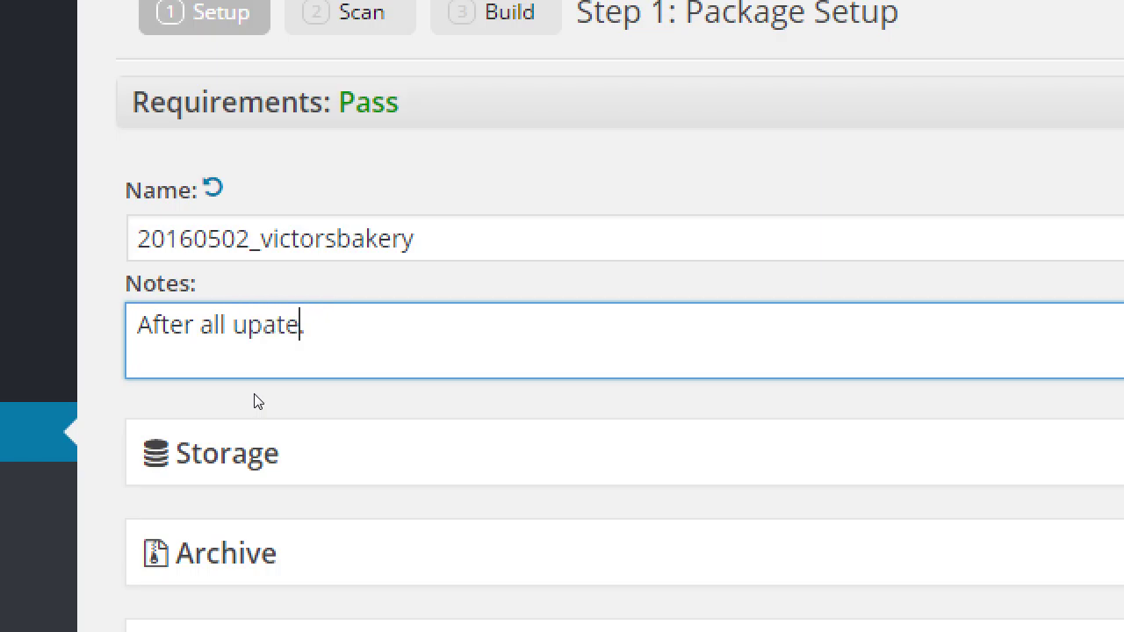
key("BackSpace")
key("BackSpace")
key("BackSpace")
type("dates")
Append "To-do: Add WP eCommerce Plugin." to the package's note.
key("End")
type("To-do: Ad")
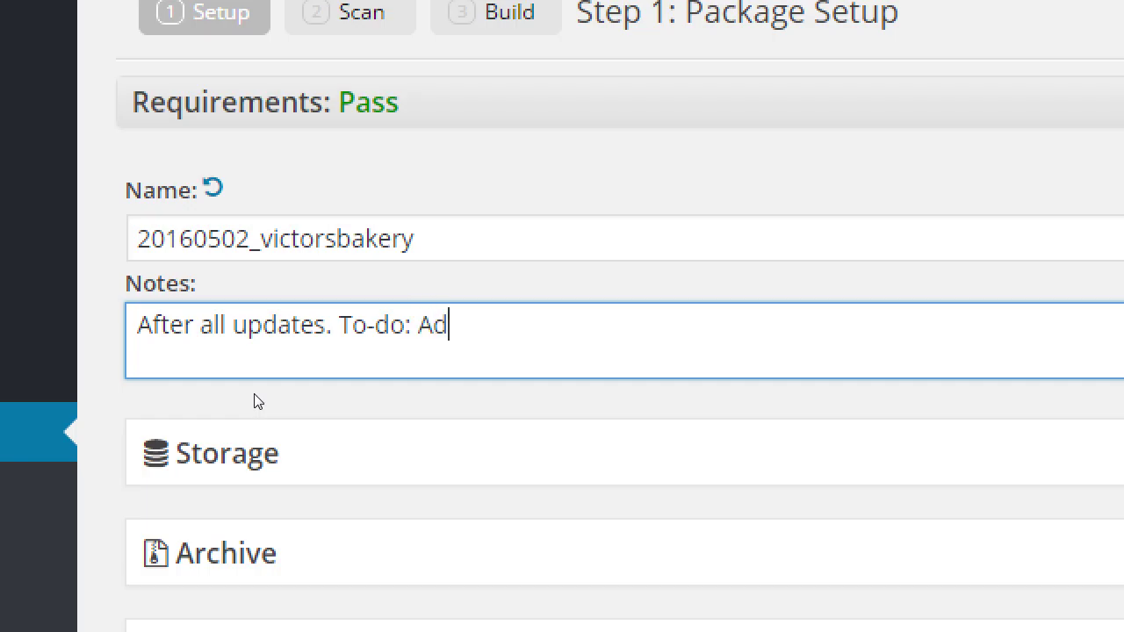
type("d Wp Ec")
key("BackSpace")
key("BackSpace")
key("BackSpace")
key("BackSpace")
type("P eCommerc")
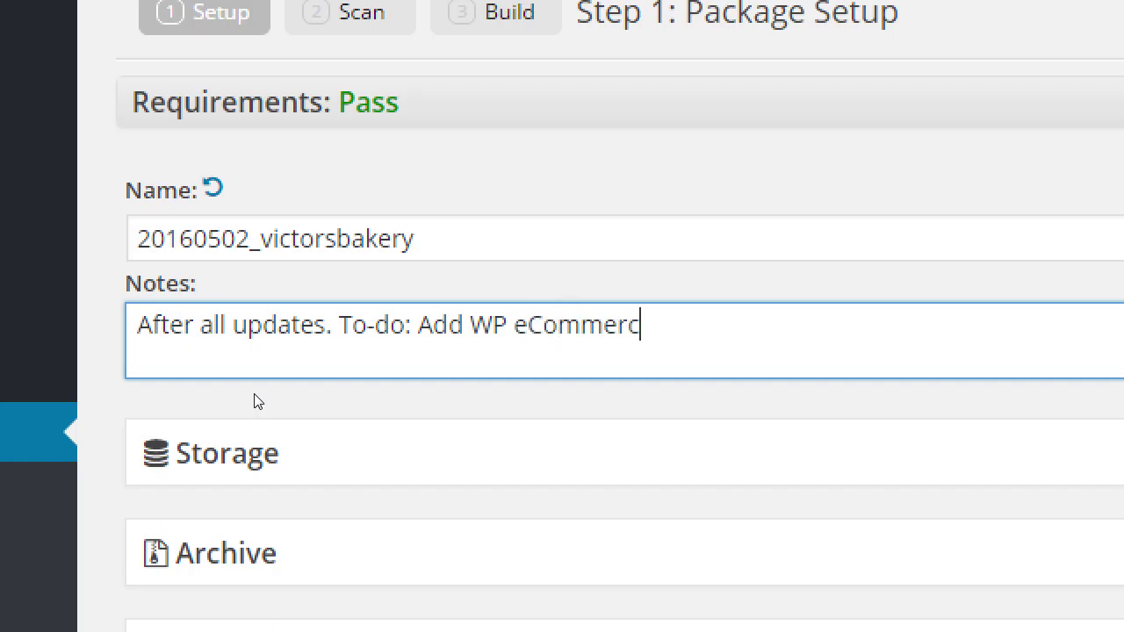
type("e Plugin.")
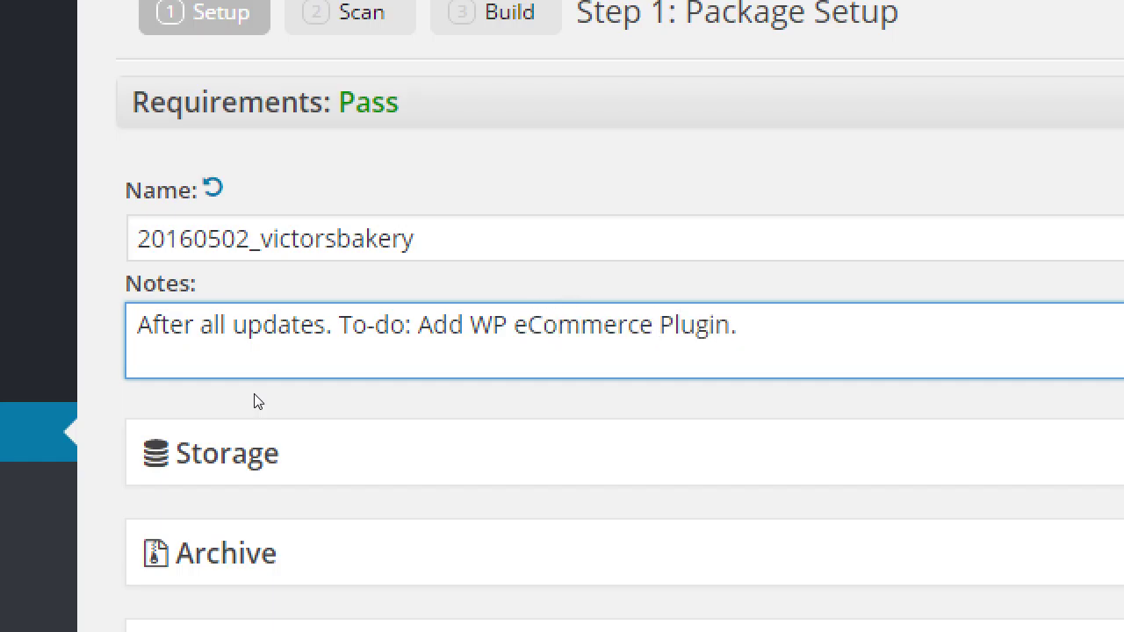
key("ctrl+s")
key("Escape")
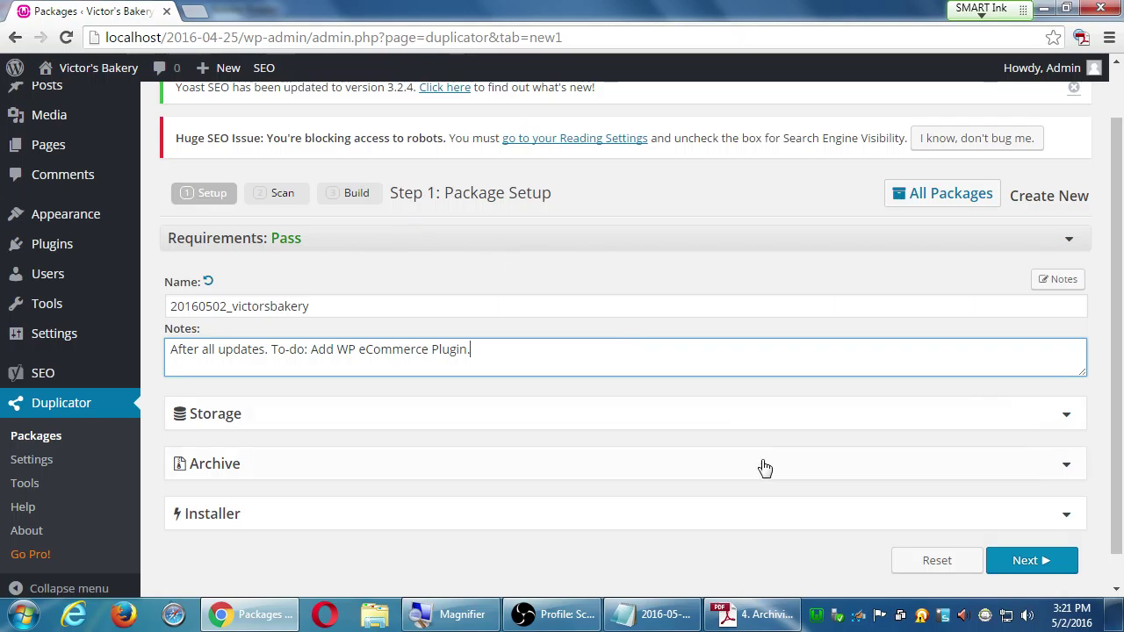
Continue to the system scan of the package and review its server, files and database checks.
left_click(1005, 559)
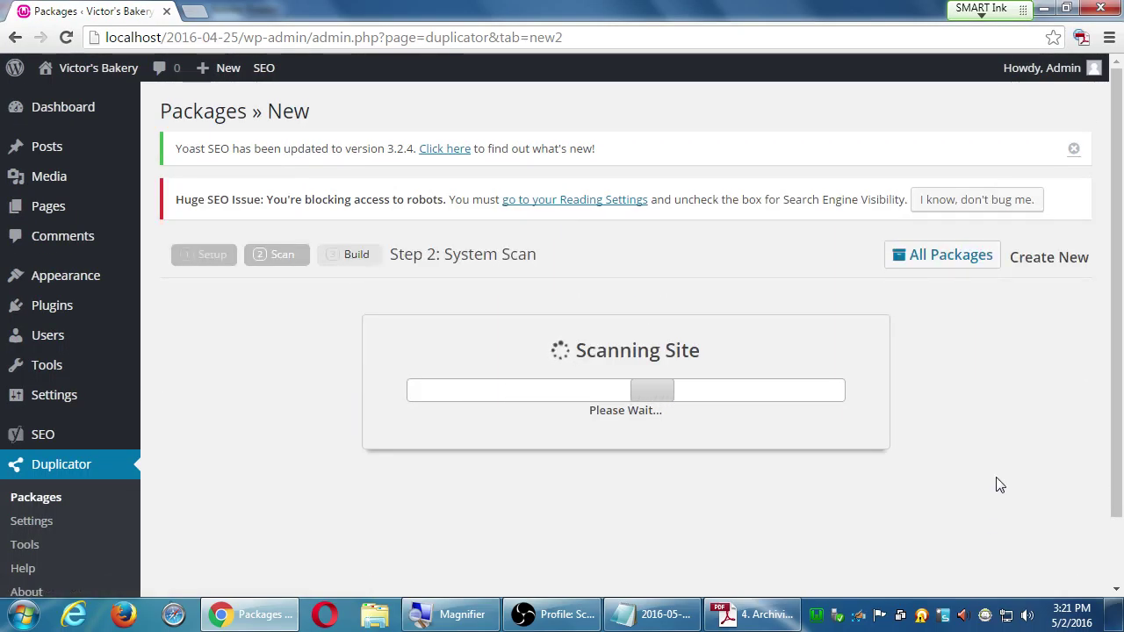
scroll(1013, 466, "down", 1)
scroll(1014, 466, "down", 2)
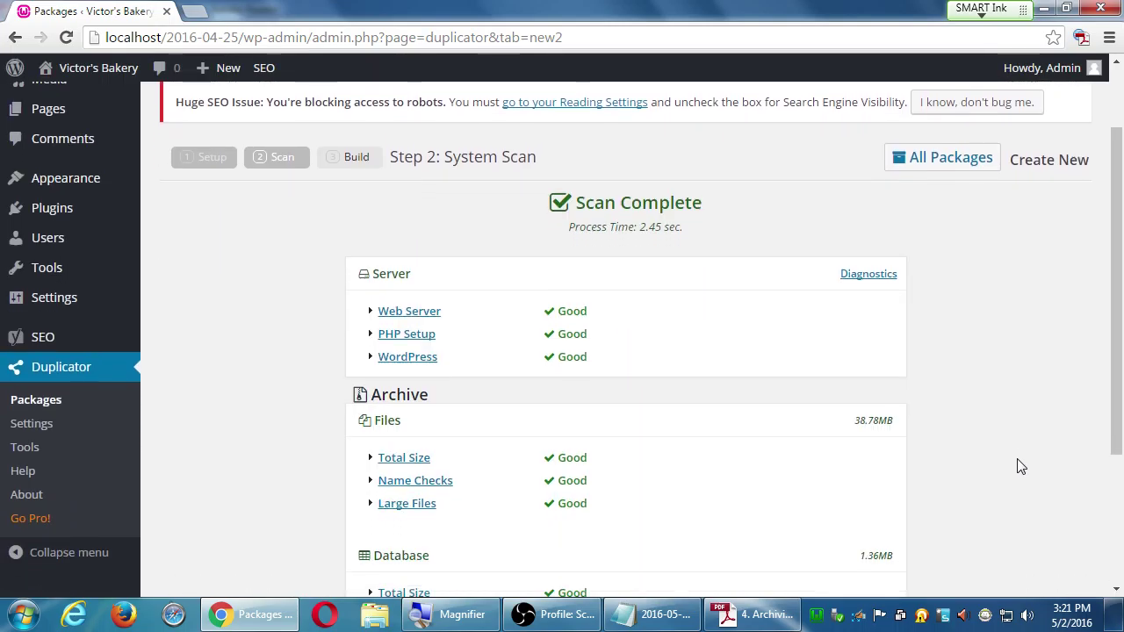
scroll(1015, 466, "up", 2)
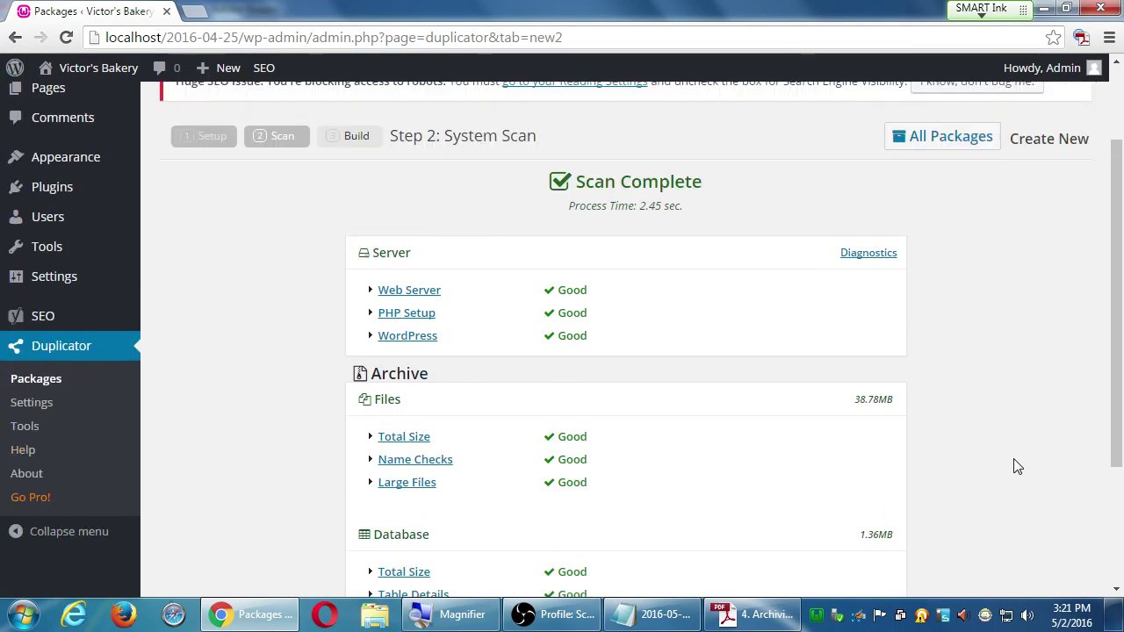
scroll(1013, 466, "down", 1)
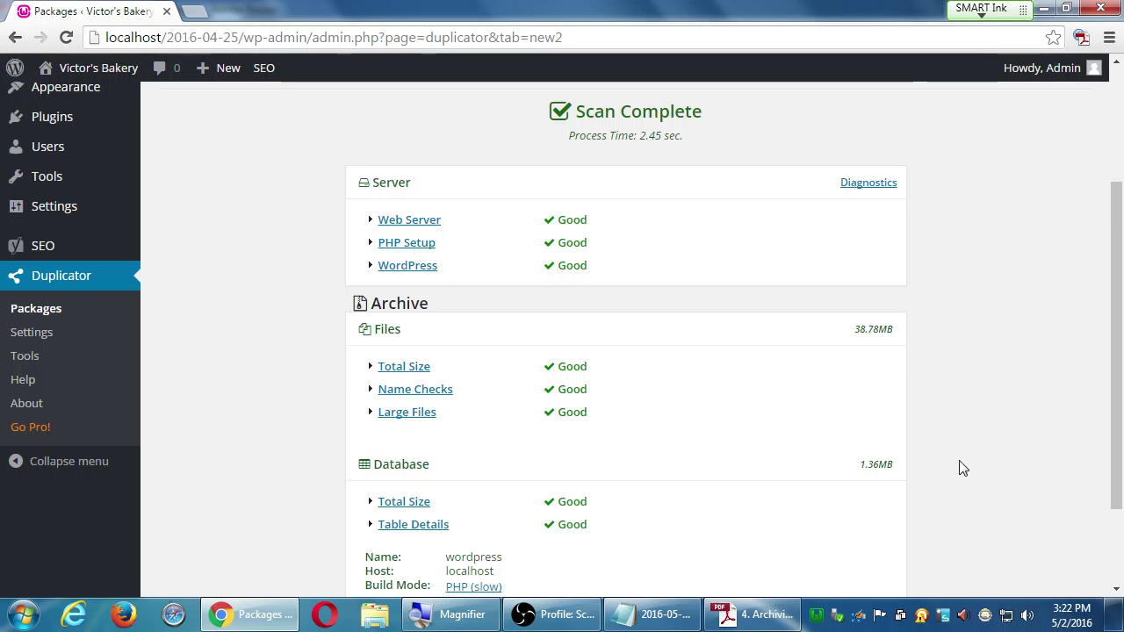
Switch to the 2016-05-02.txt notes in Notepad and add the heading "Duplicator Possible problems:" below the safe update path list.
left_click(661, 619)
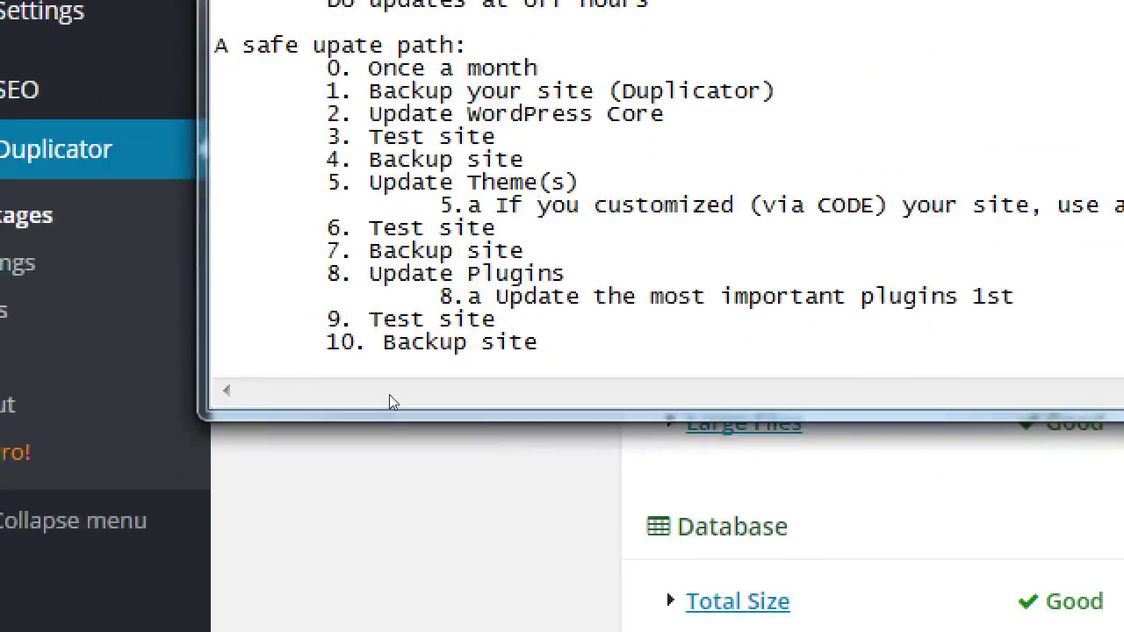
key("Return")
key("Return")
key("Return")
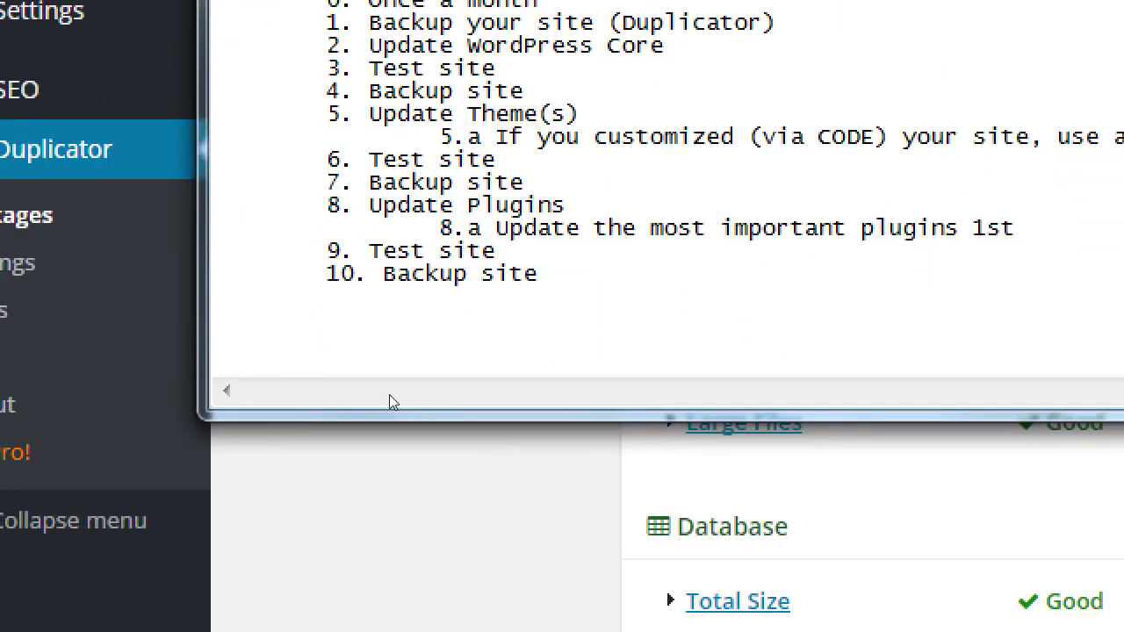
type("Duplicator Possible problems:")
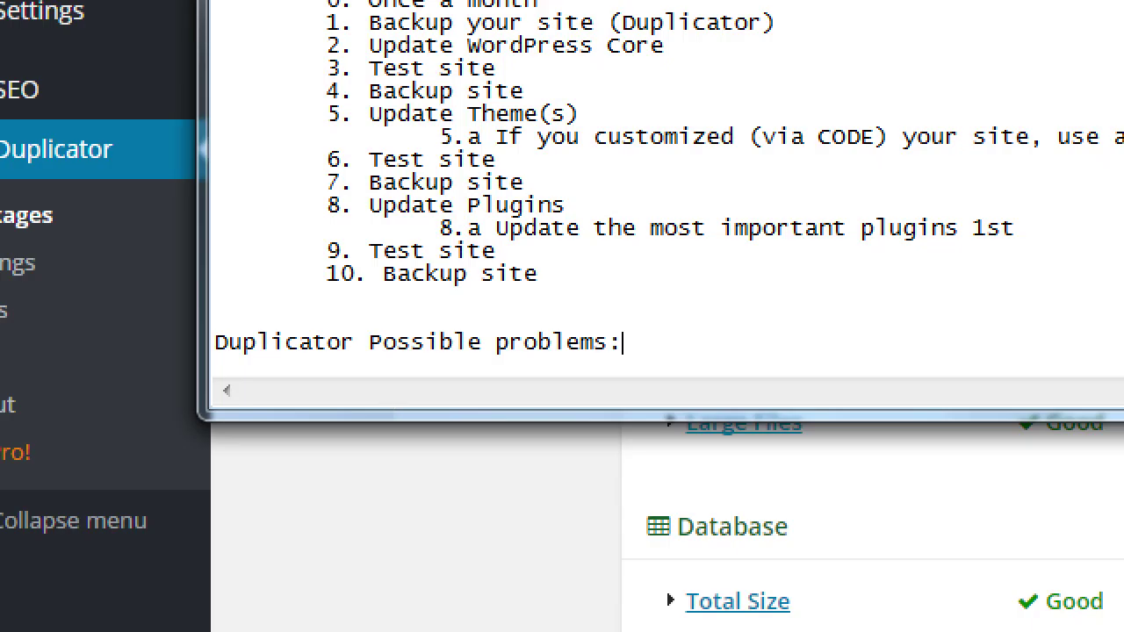
Add the indented item "A very large site (>100Mb)" under the Duplicator problems heading.
key("Return")
key("Tab")
type("A very lag")
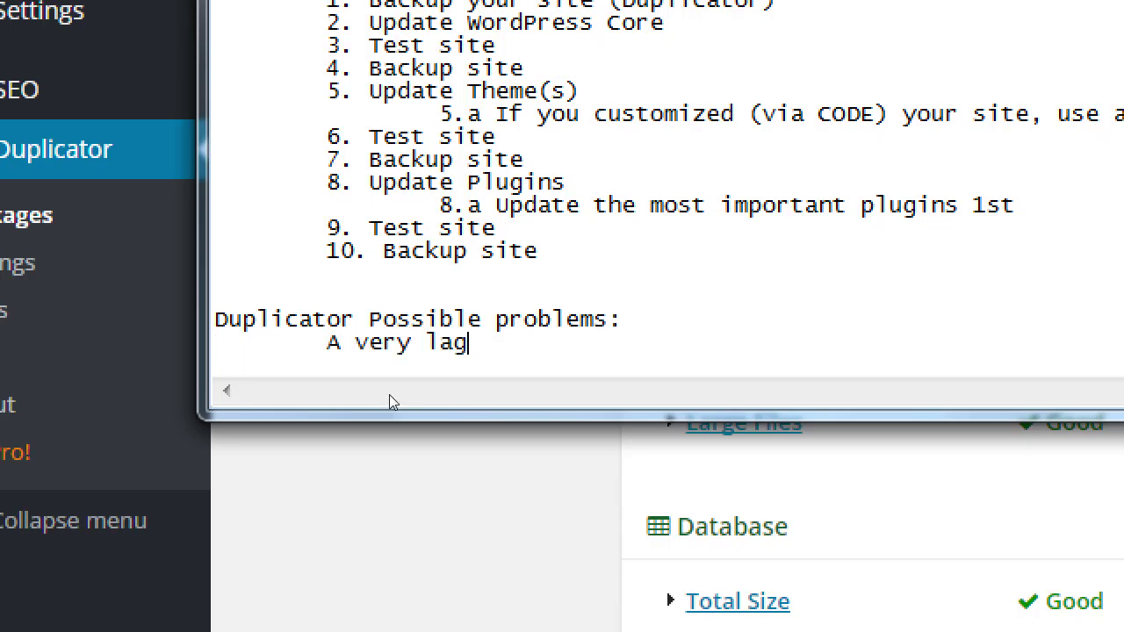
key("BackSpace")
type("rge site (")
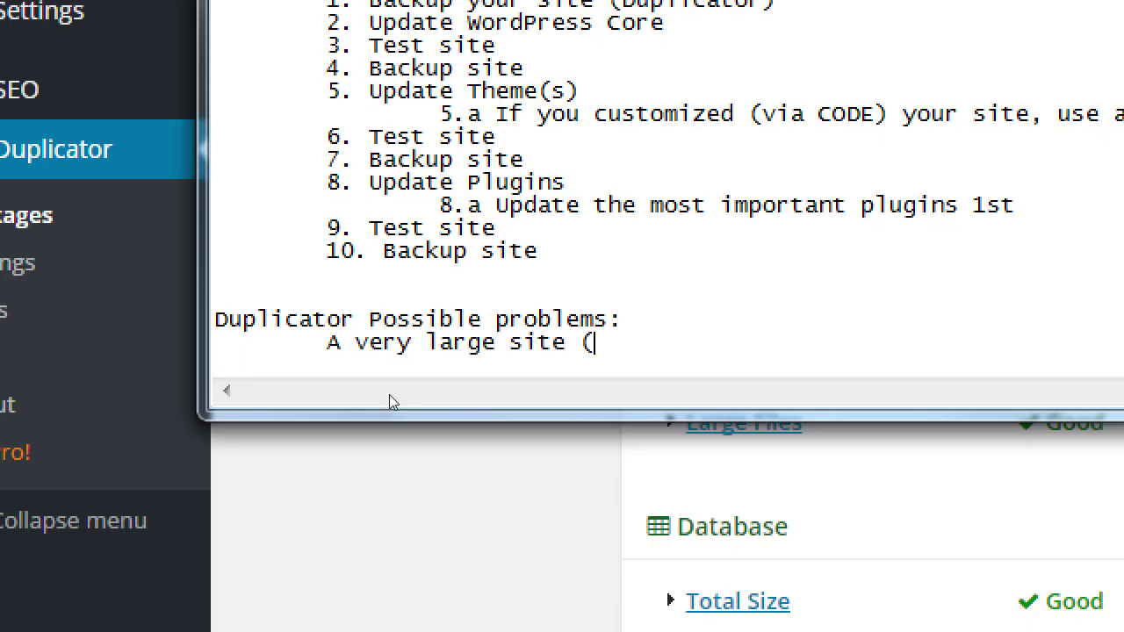
type(">100Mb)")
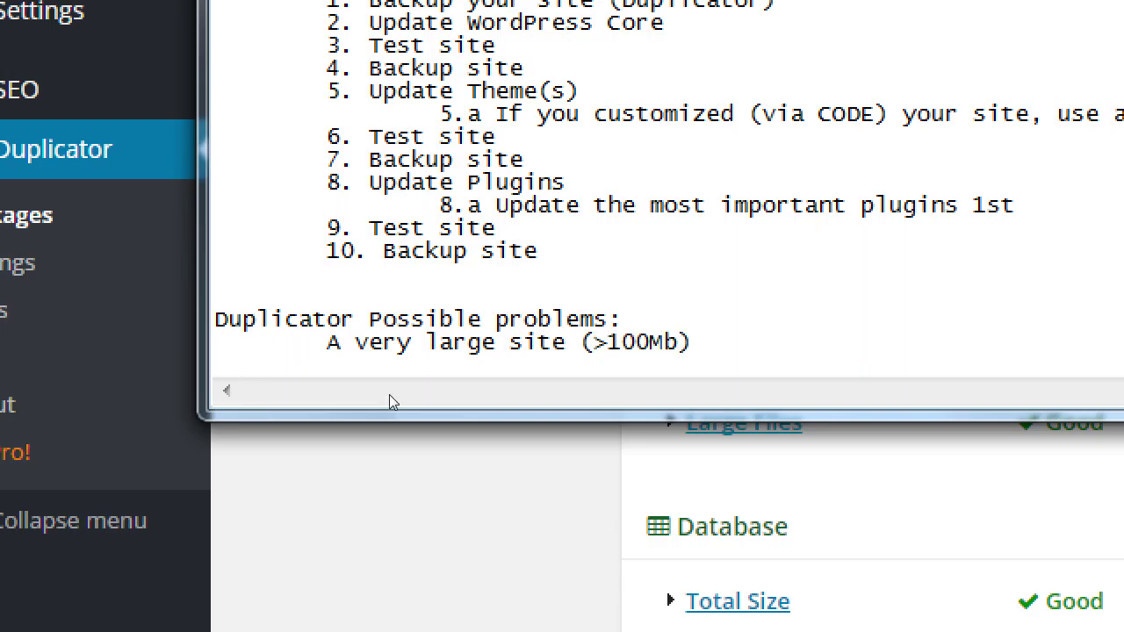
Add a second indented item reading "A lot of large photos (if any photo is over >1Mb)".
key("Return")
key("Tab")
type("A lot of")
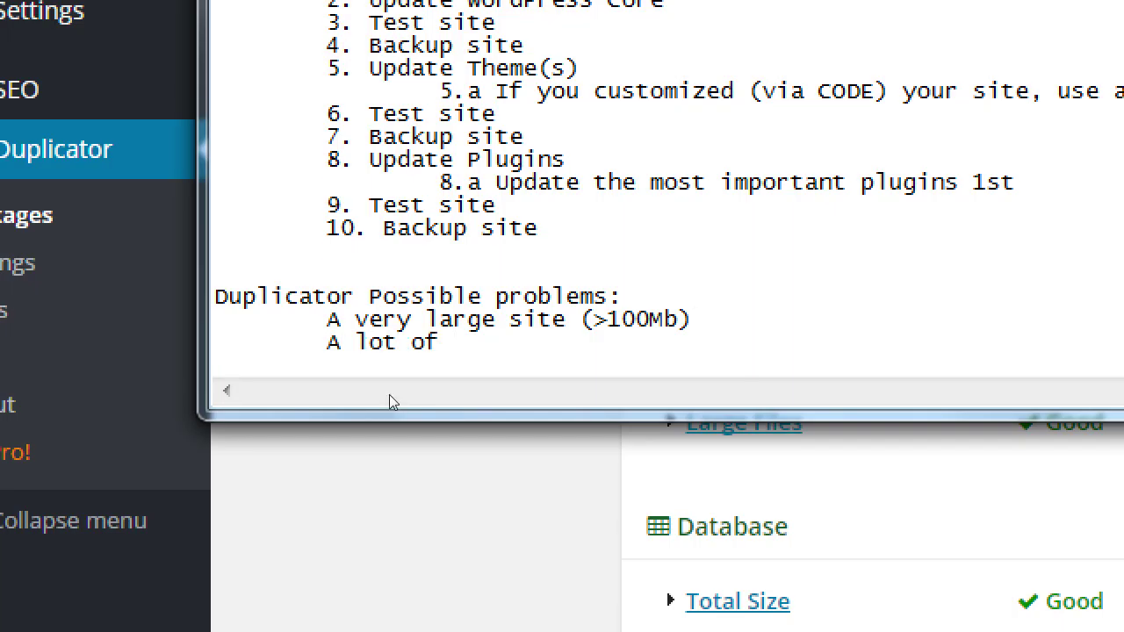
type(" large photos")
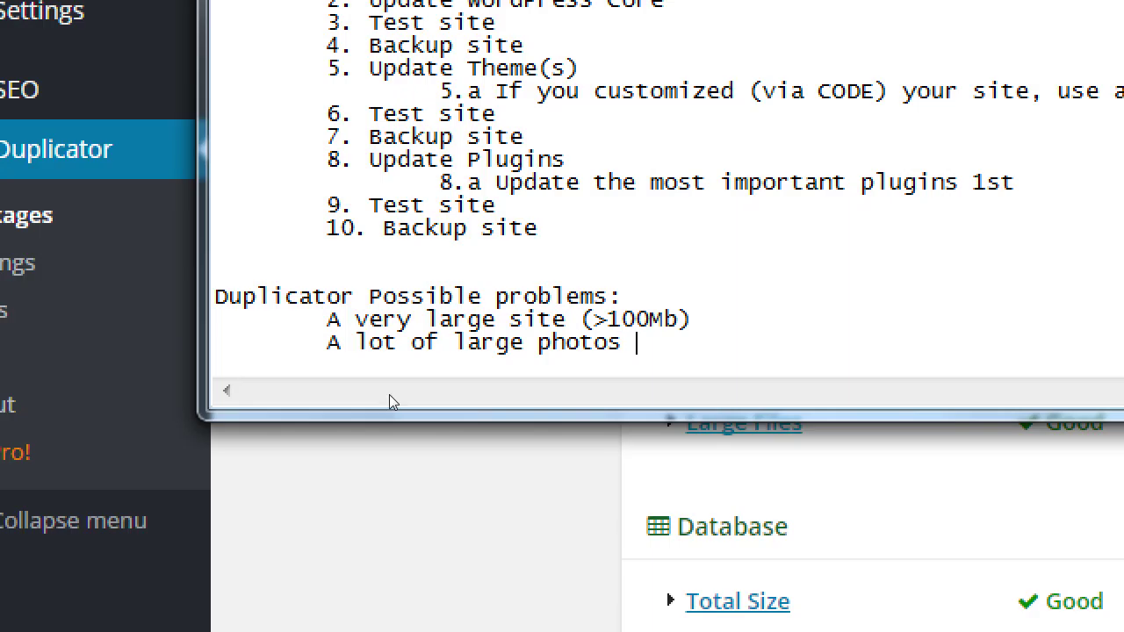
type(" (if any photo is over 1")
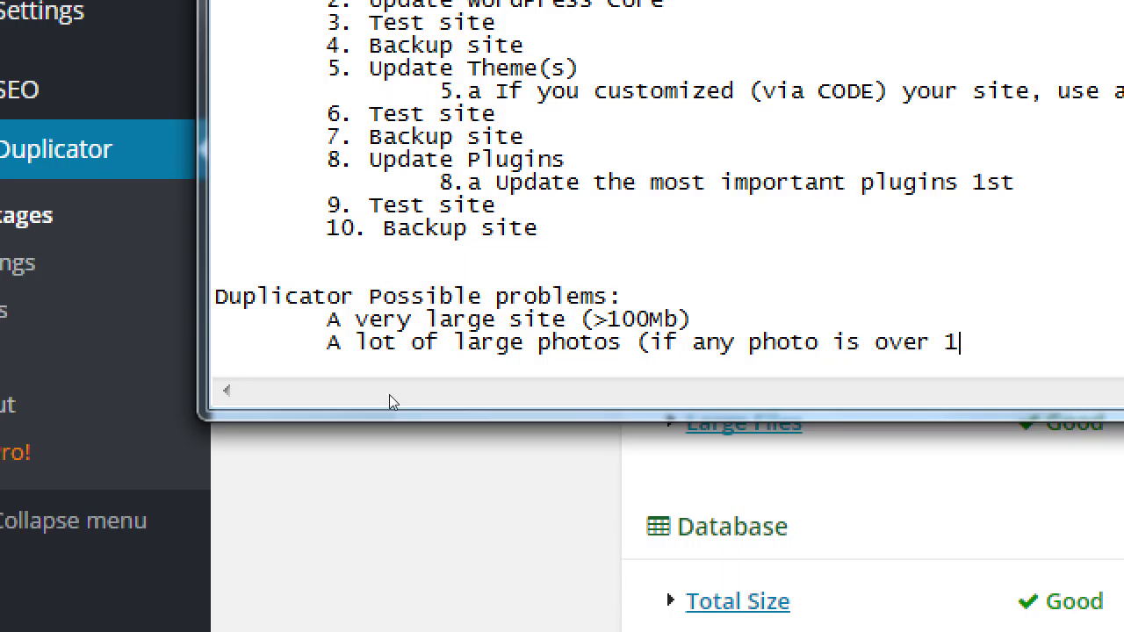
key("BackSpace")
type(">1Mb)")
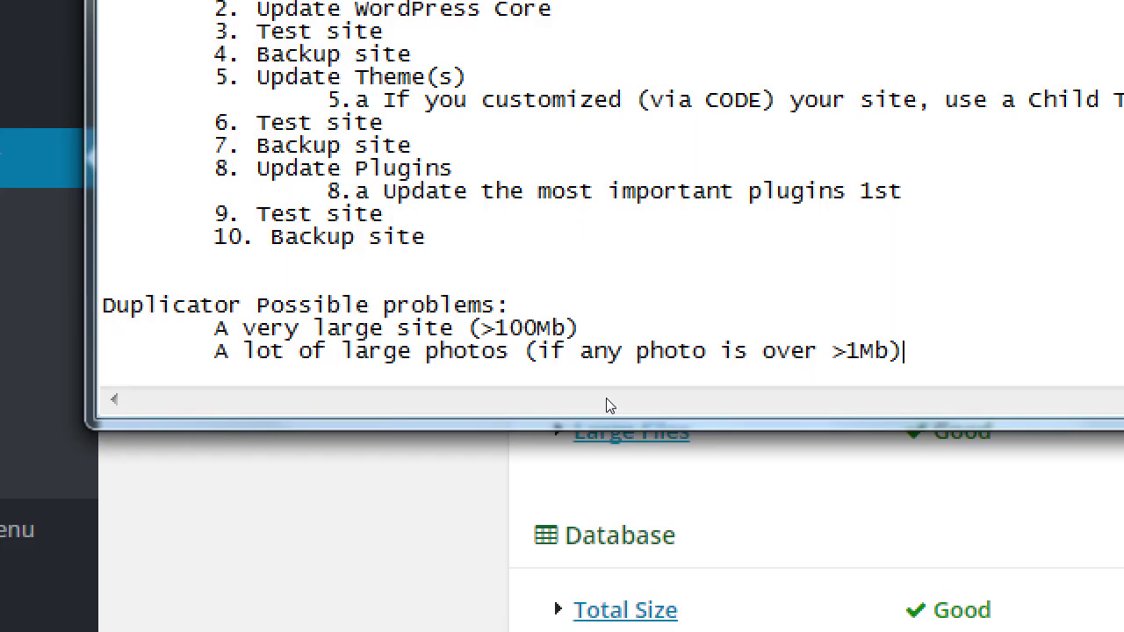
Add the sub-item "(depending on your photo 100Kb < 500kb)" beneath the large photos item.
key("Return")
key("Tab")
key("Tab")
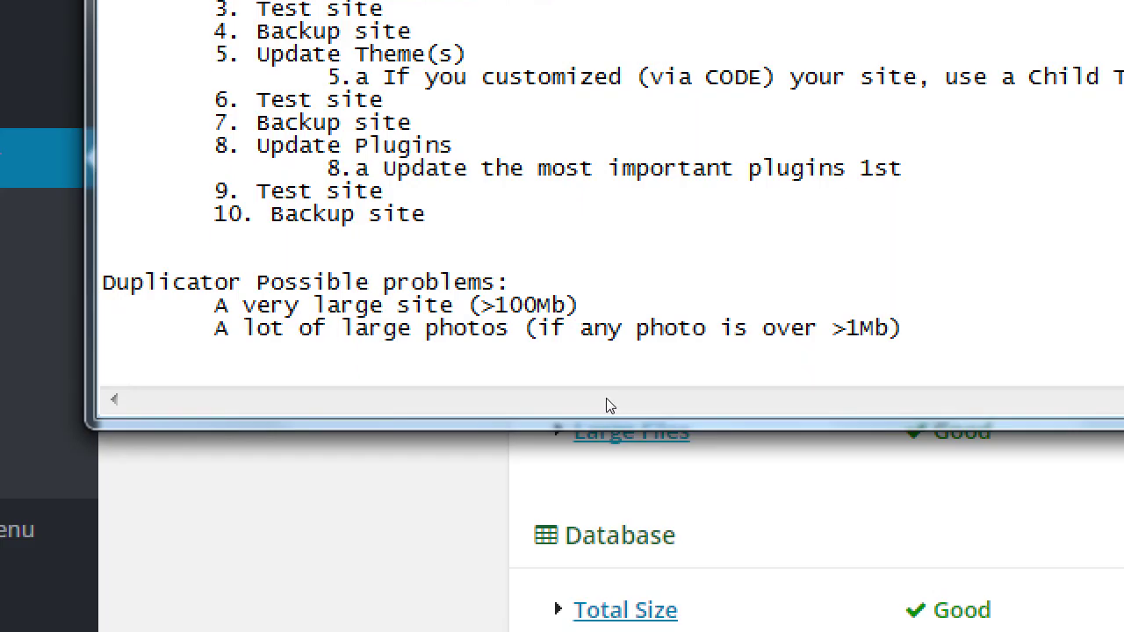
type("(depending ")
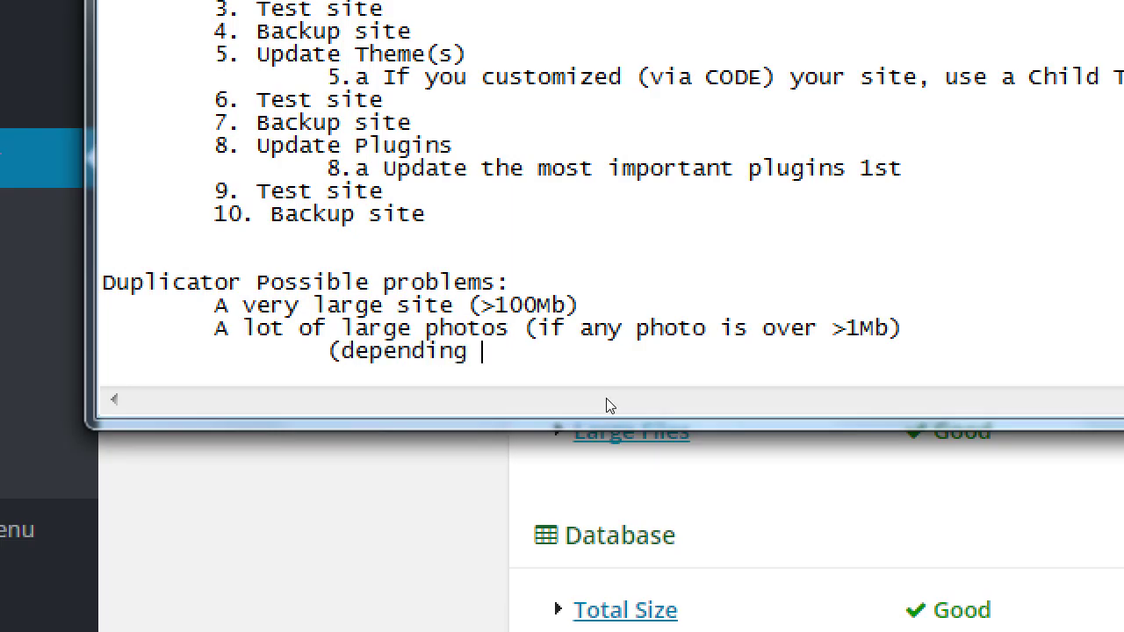
type("on your photo")
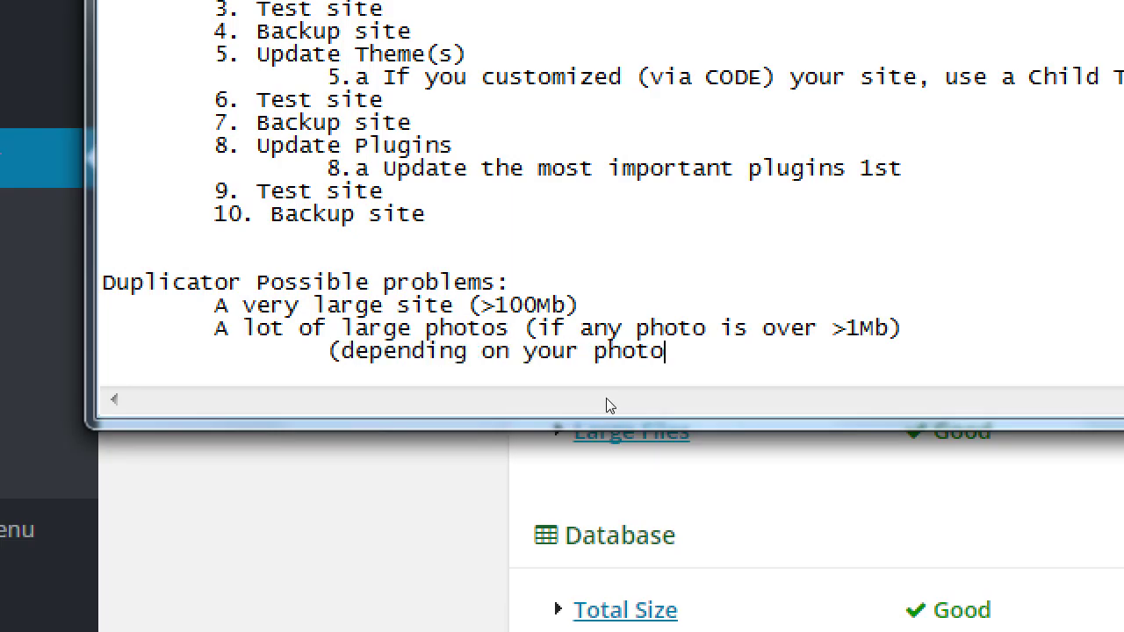
type(" 100Kb")
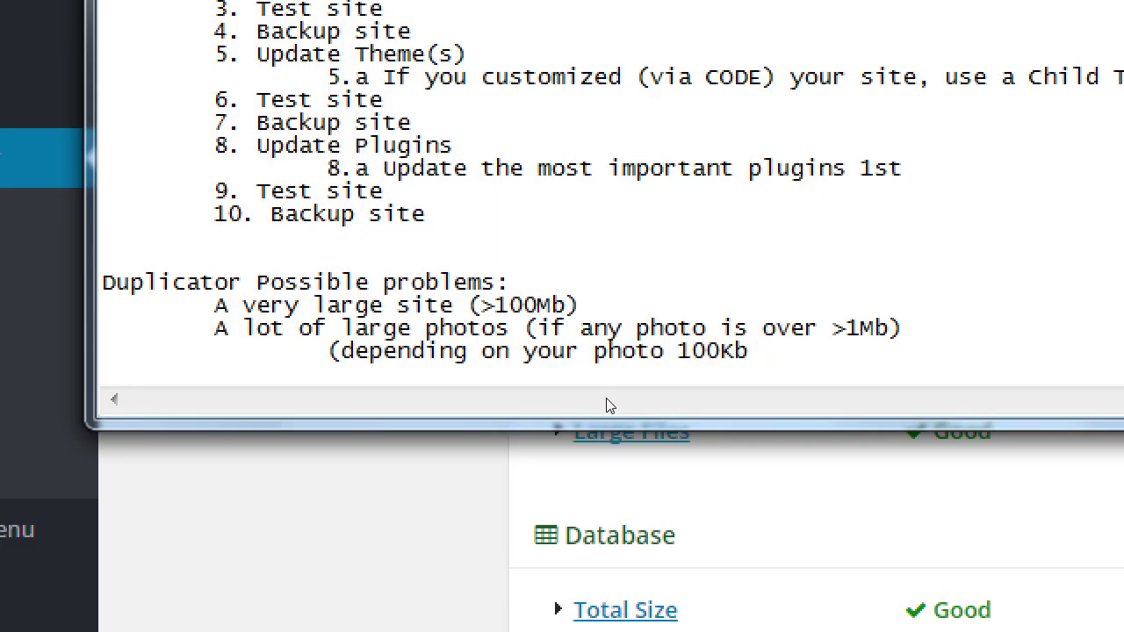
type(" <500")
key("BackSpace")
key("BackSpace")
key("BackSpace")
type("500kb)")
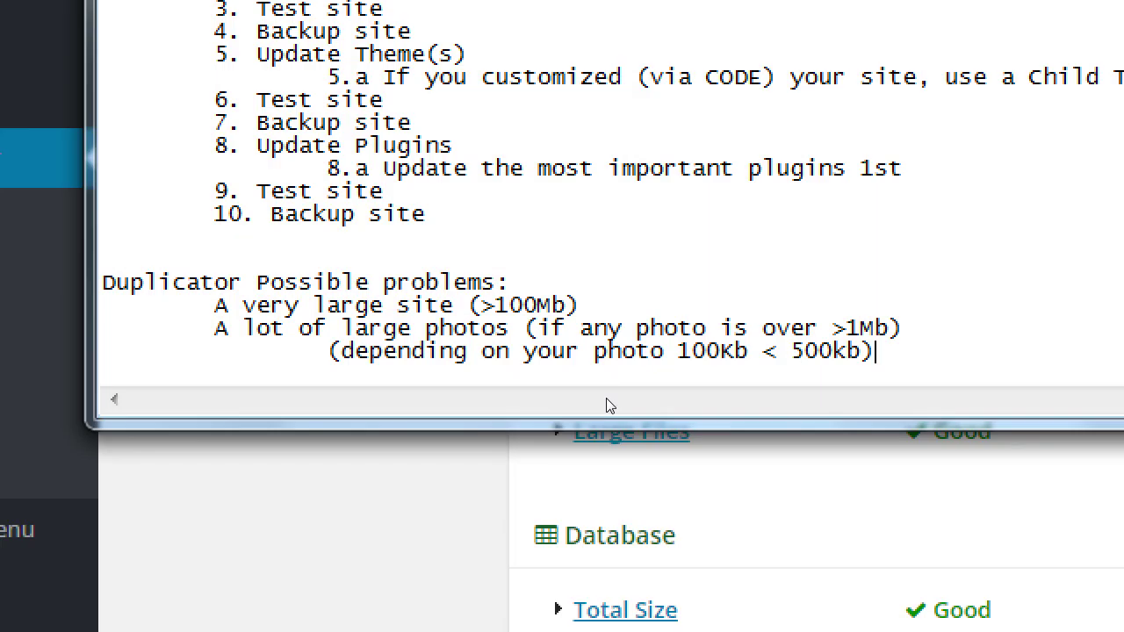
Add a second sub-item reading "(recomended dimensions maximum 1000pixels)" beneath the large photos item.
key("Return")
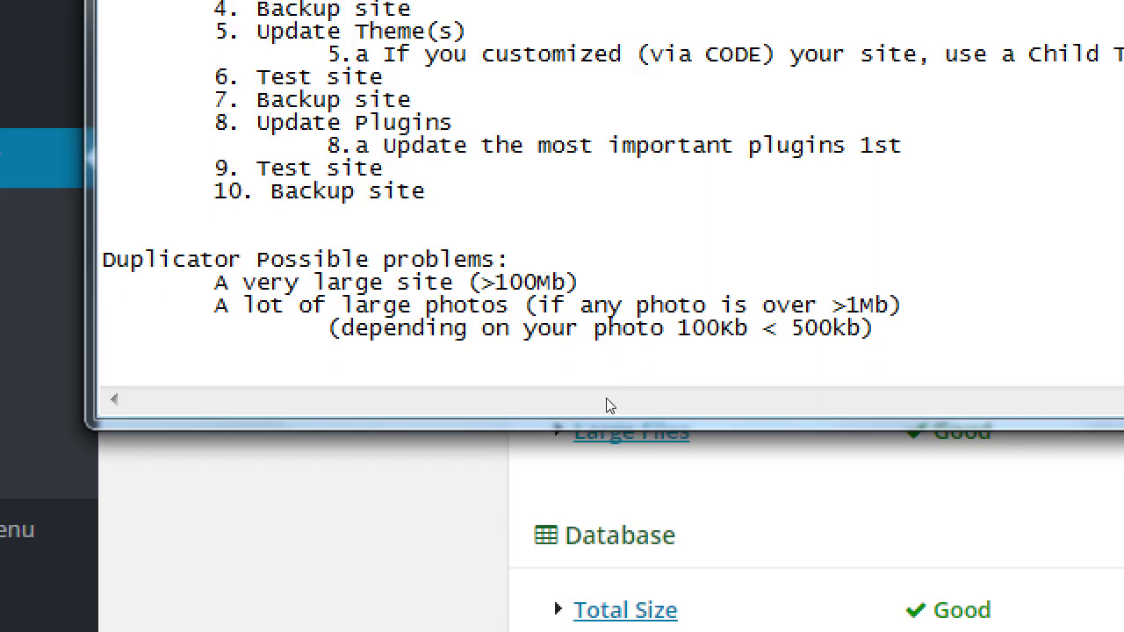
key("Tab")
type("(")
type("di")
key("BackSpace")
key("BackSpace")
type("recomended")
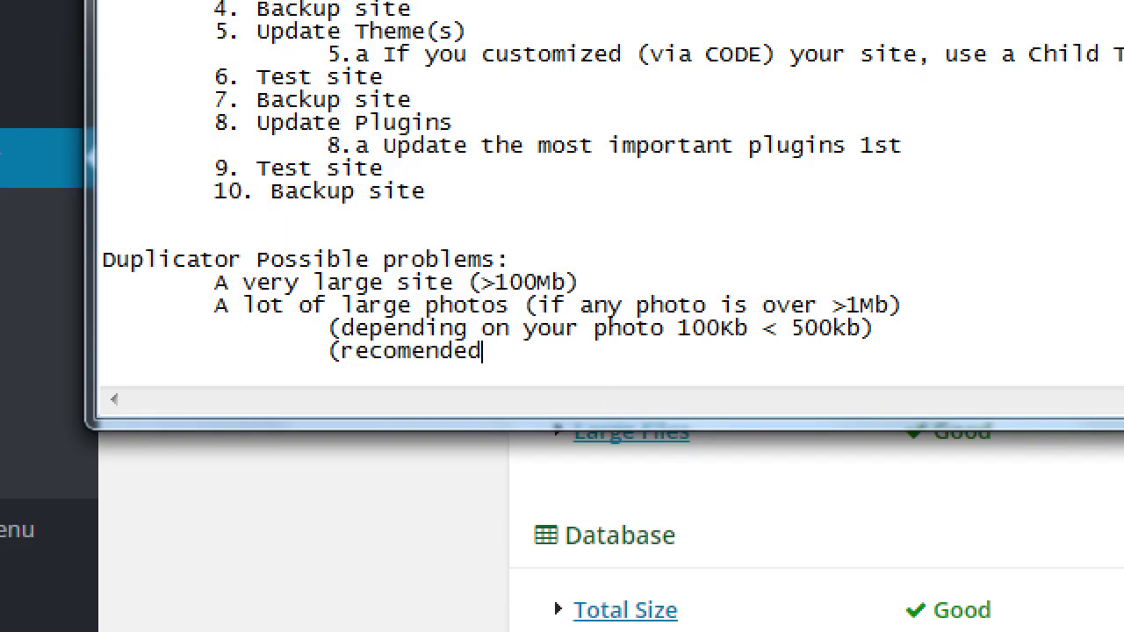
key("BackSpace")
key("BackSpace")
key("BackSpace")
key("BackSpace")
key("BackSpace")
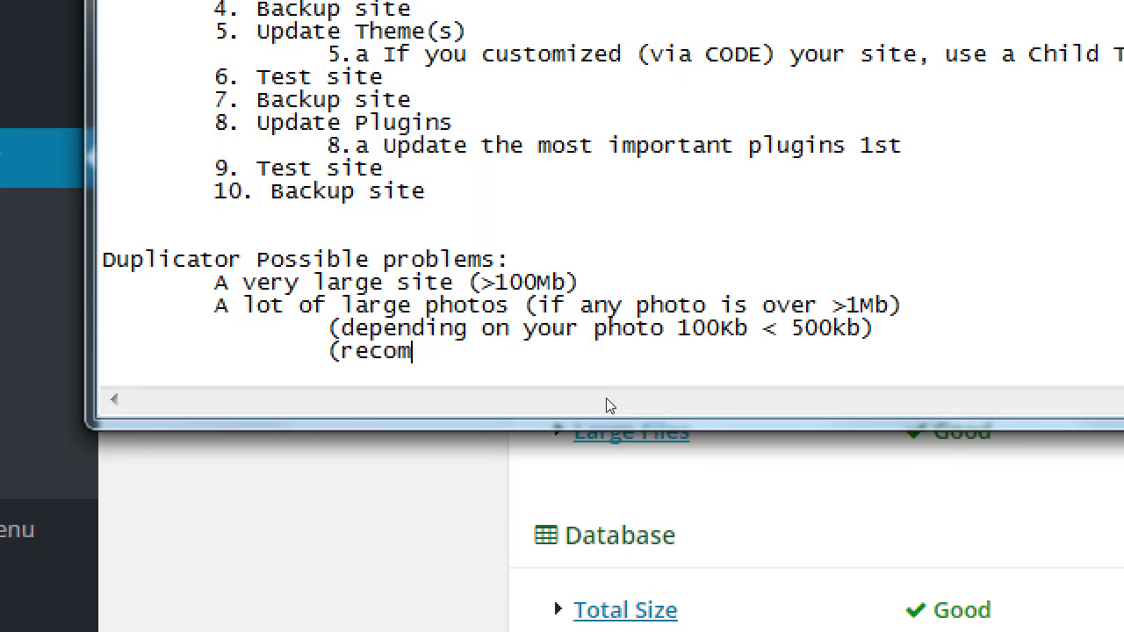
key("BackSpace")
key("BackSpace")
type("omended di")
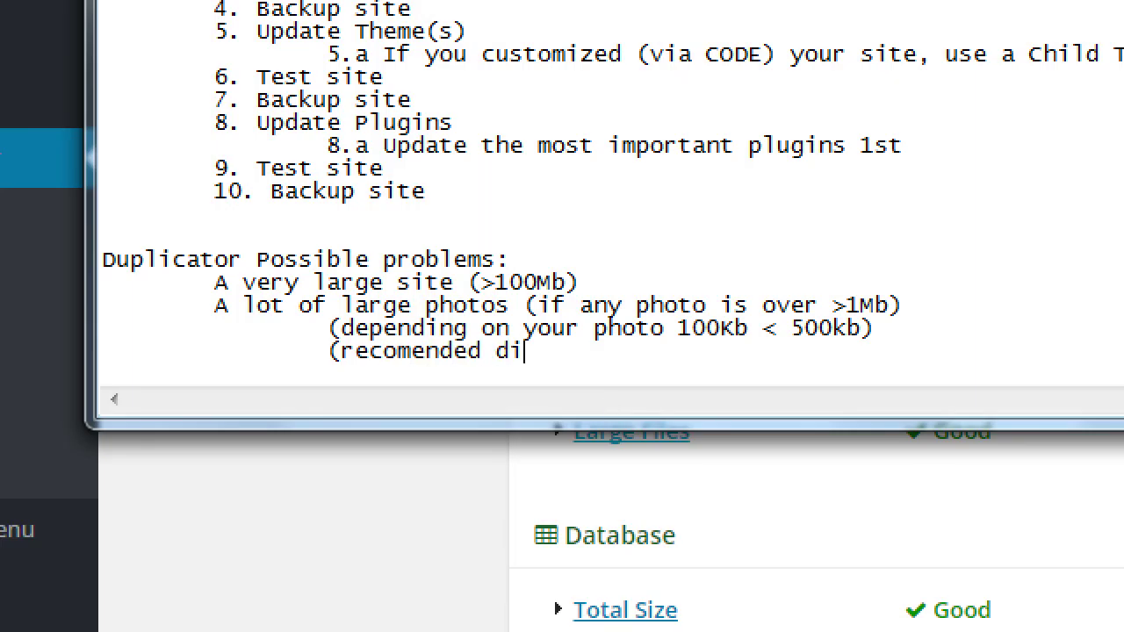
type("mensions ")
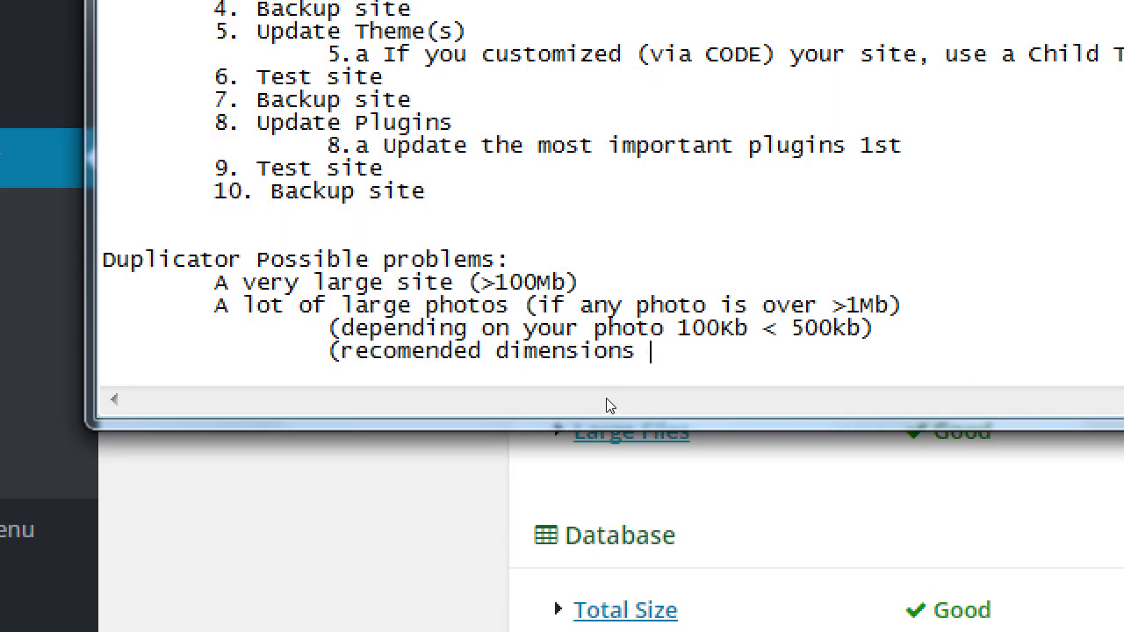
type("maximum 100")
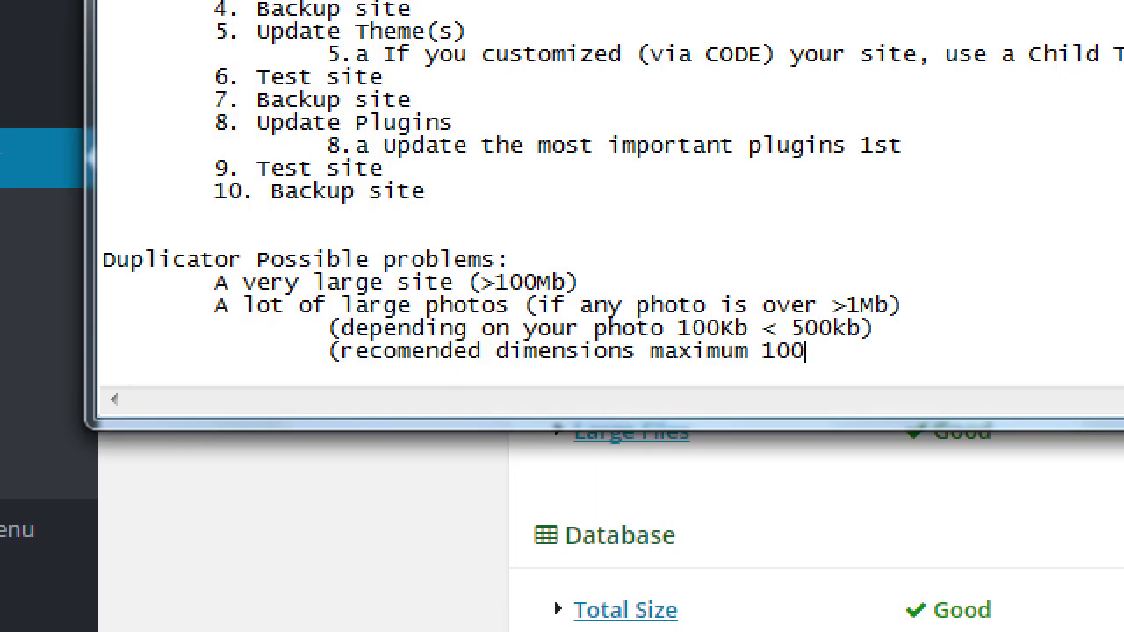
type("0pixels)")
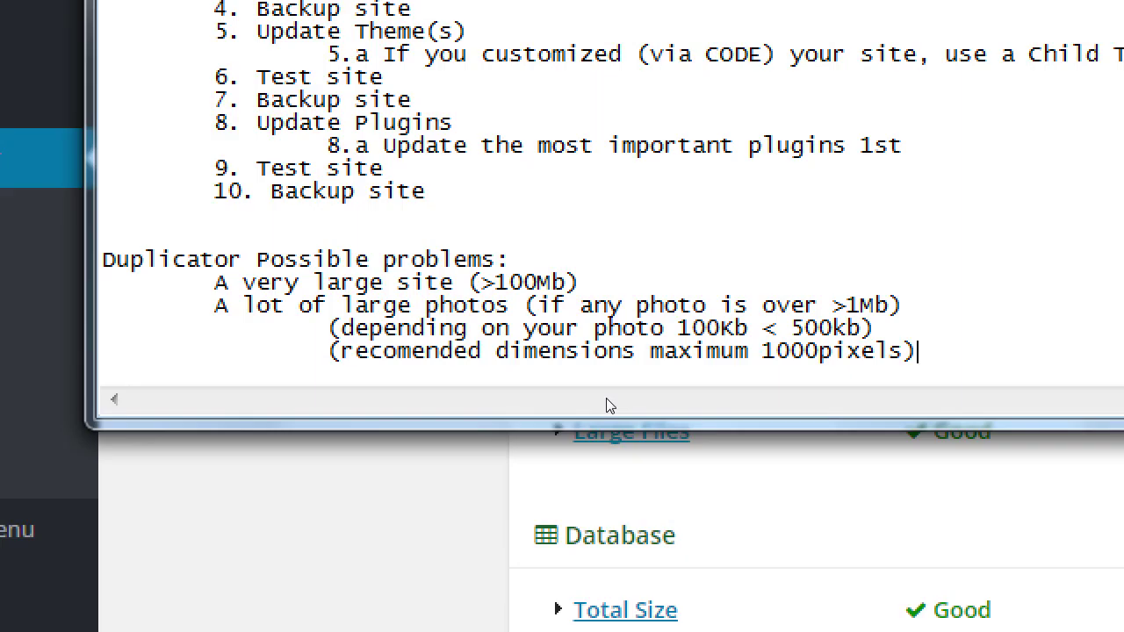
key("Left")
key("Left")
key("Left")
key("Left")
key("Left")
key("Left")
key("Left")
key("Left")
key("Left")
key("Left")
key("Left")
key("Left")
key("Right")
key("Right")
key("shift+Right")
type("2")
key("shift+Right")
type("8")
key("ctrl+z")
key("Left")
key("shift+Left")
type("0")
Switch to the "4. Archiving WordPress with Duplicator" PDF in Adobe Reader and look through it to the Duplicator Pro section.
key("super+minus")
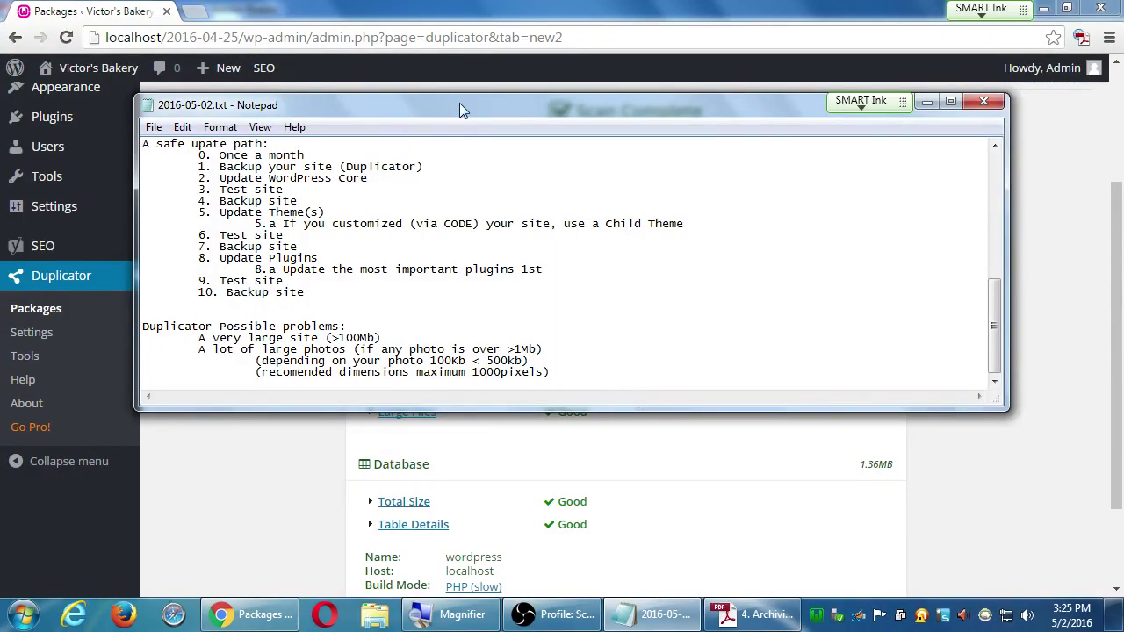
left_click(458, 8)
scroll(281, 236, "down", 1)
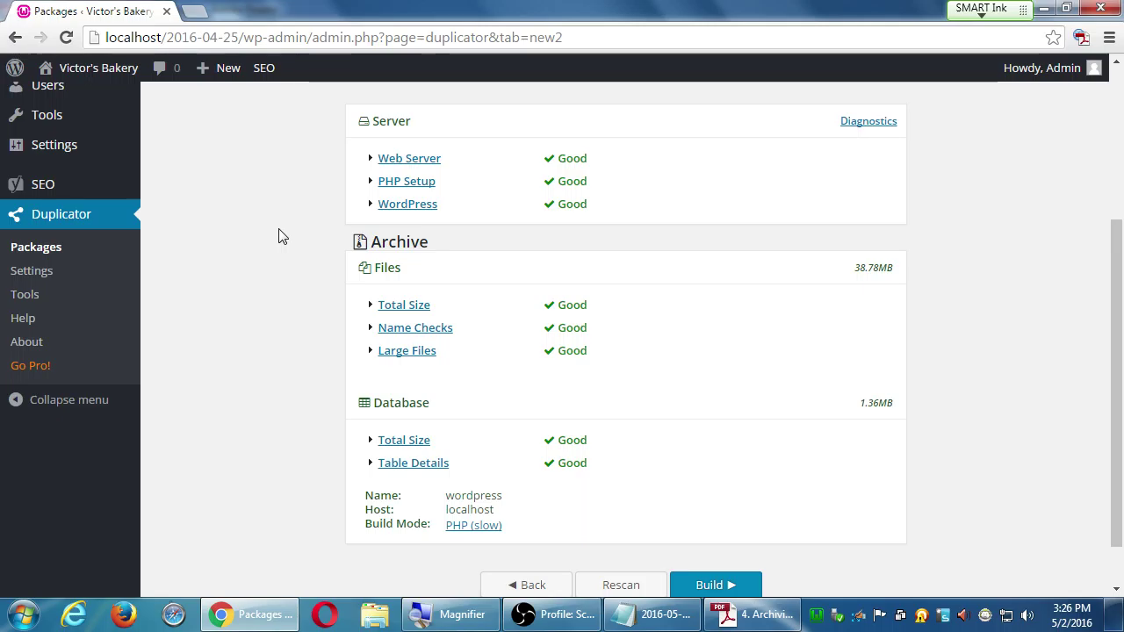
key("super+d")
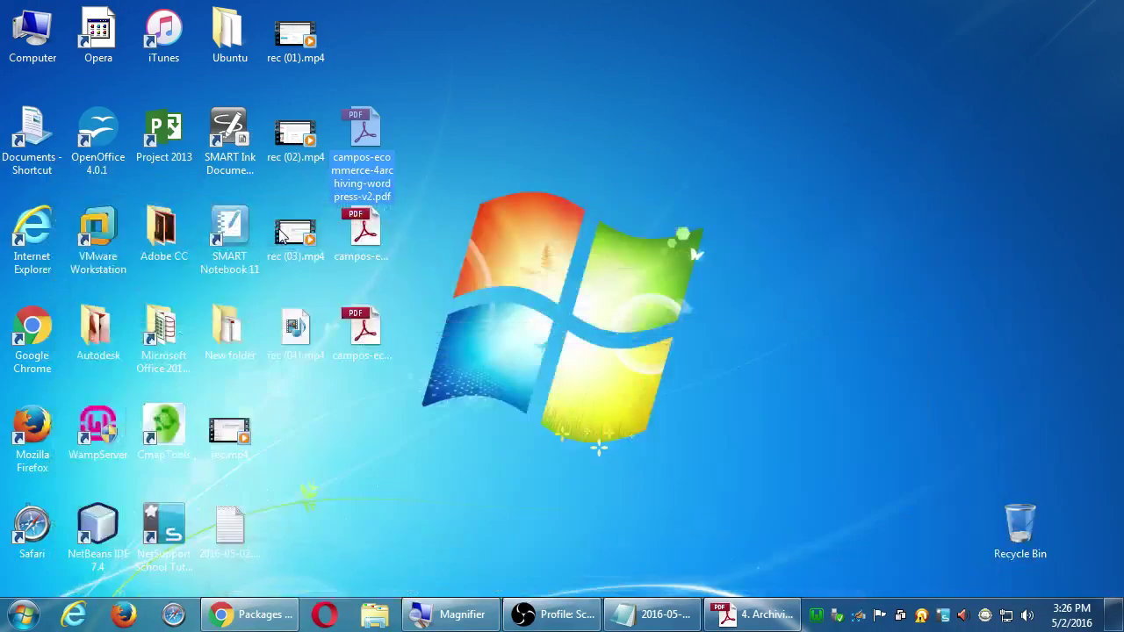
left_click(752, 615)
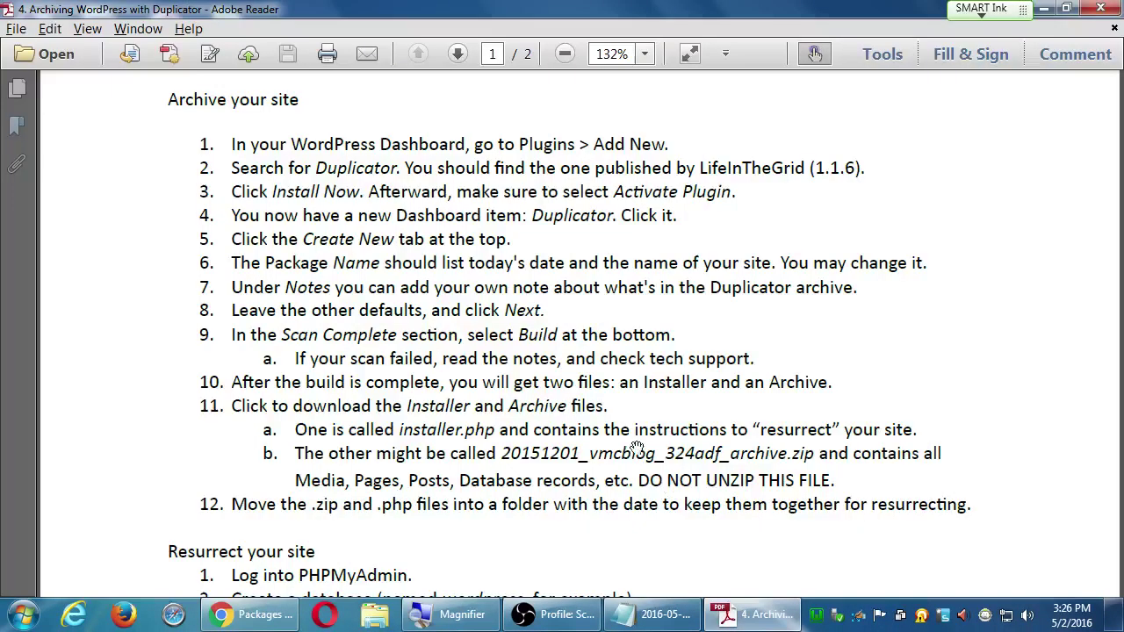
scroll(722, 417, "down", 10)
scroll(721, 416, "down", 10)
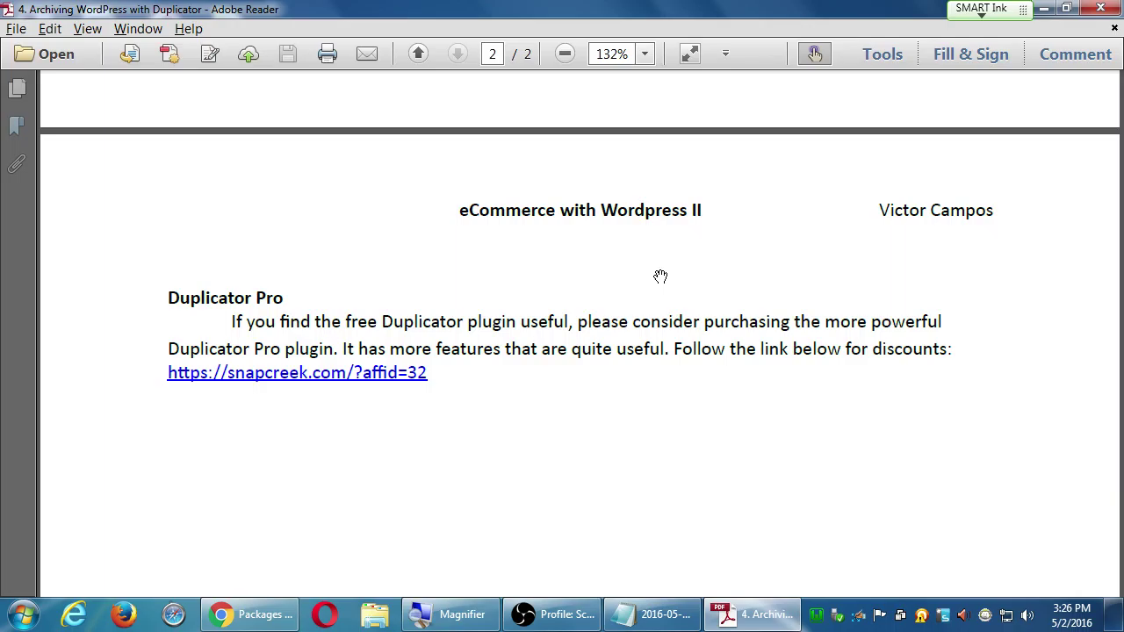
left_click(1044, 8)
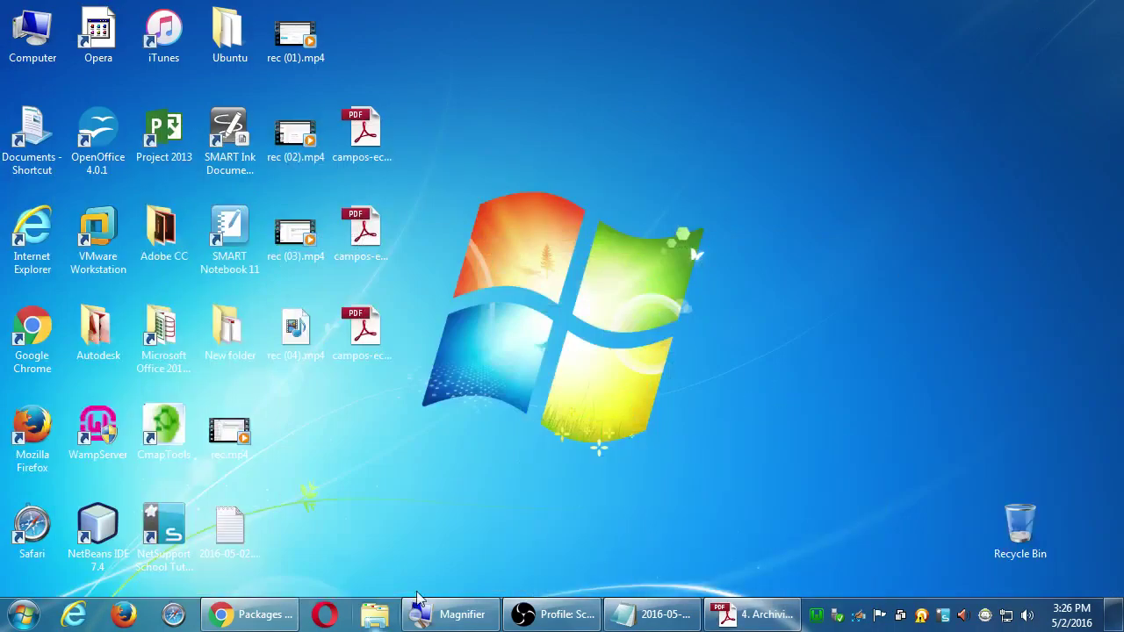
Return to the Duplicator scan results in Chrome, check them once more and build the package.
left_click(270, 615)
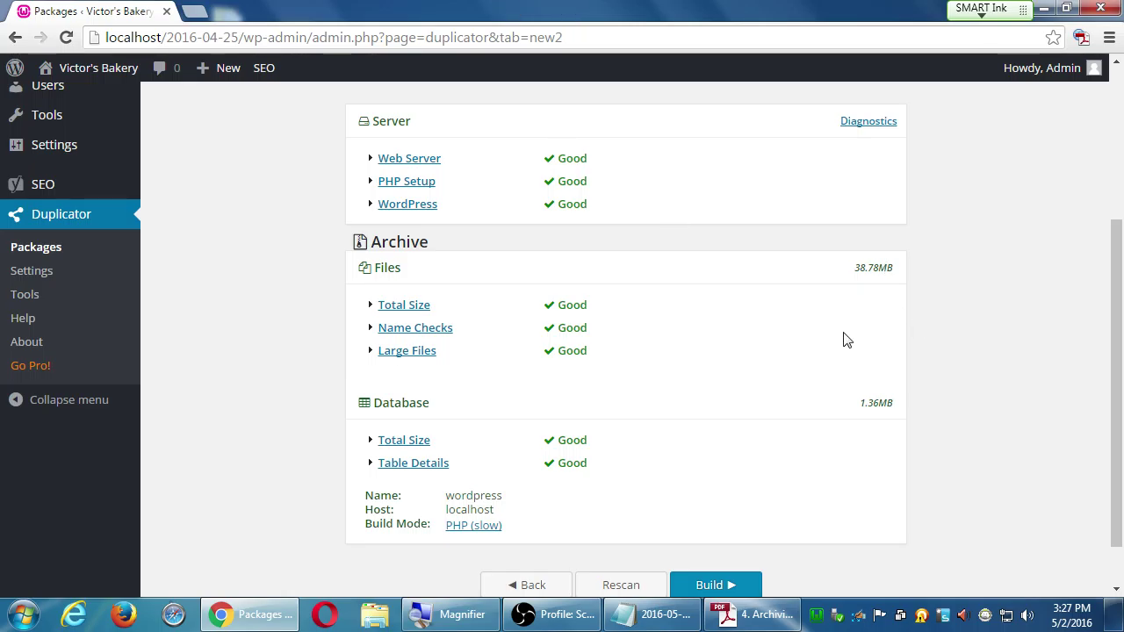
scroll(882, 343, "up", 1)
scroll(883, 337, "up", 3)
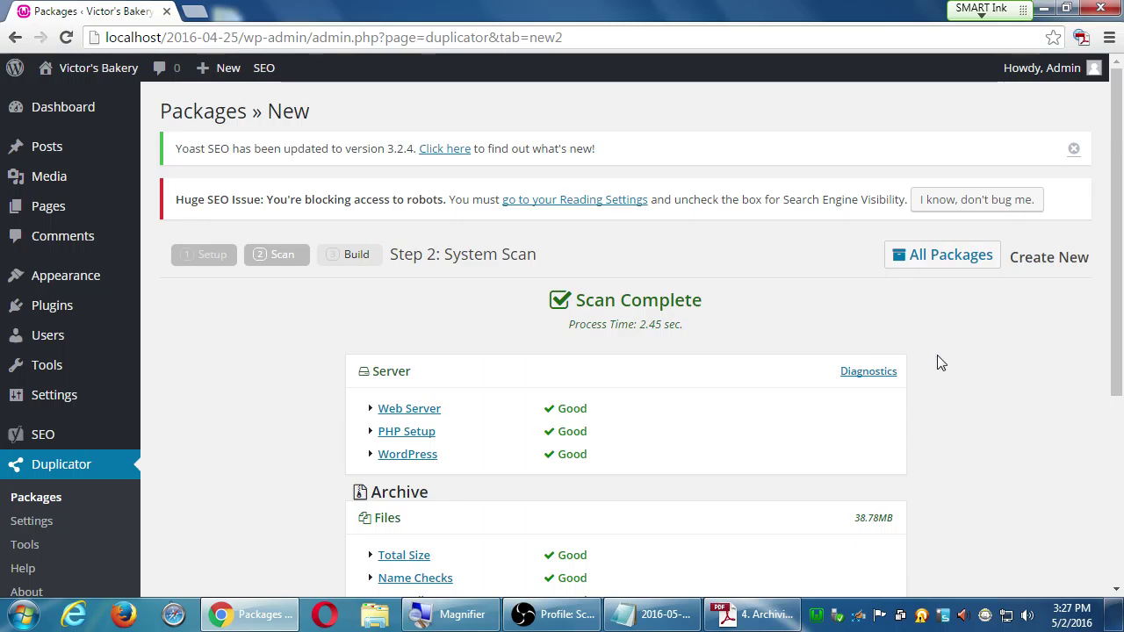
scroll(938, 363, "down", 1)
scroll(939, 362, "down", 1)
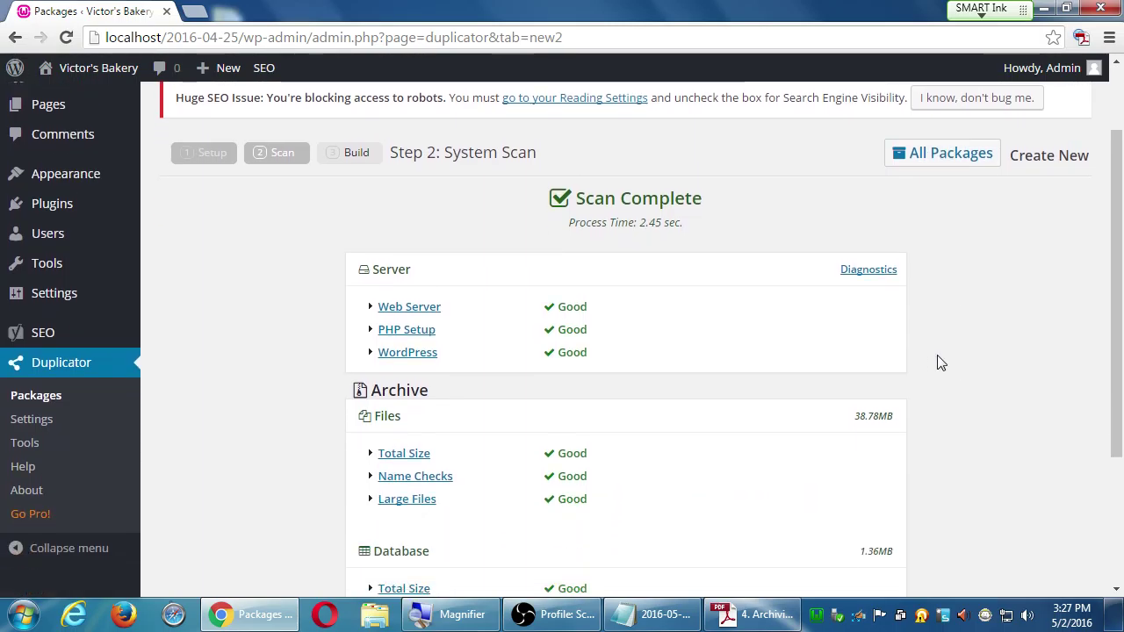
scroll(939, 362, "down", 2)
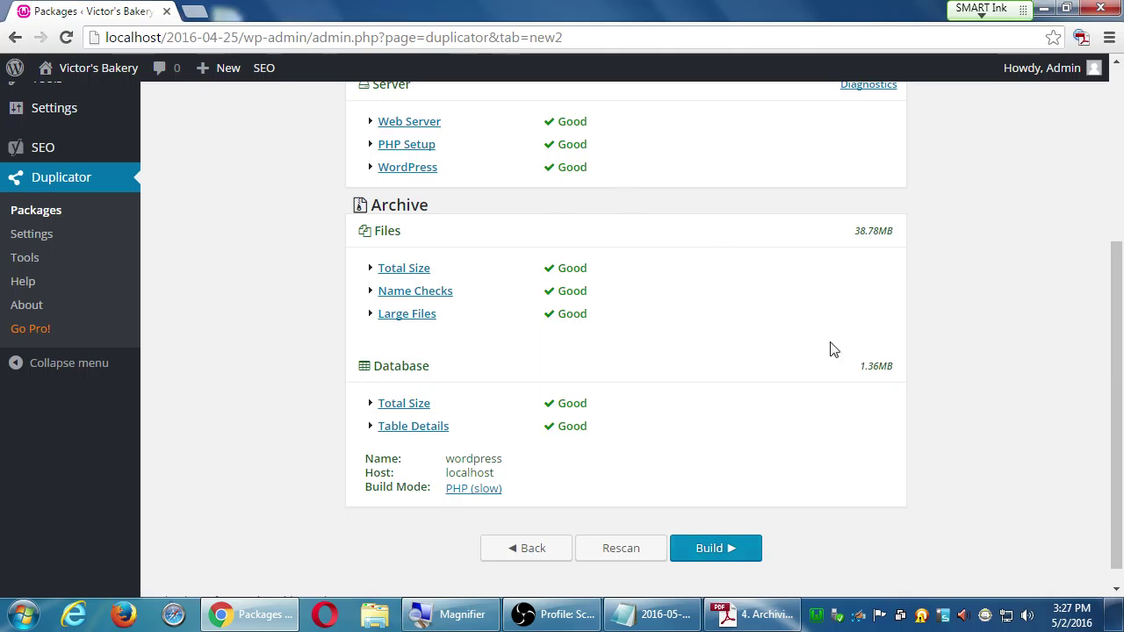
left_click(733, 553)
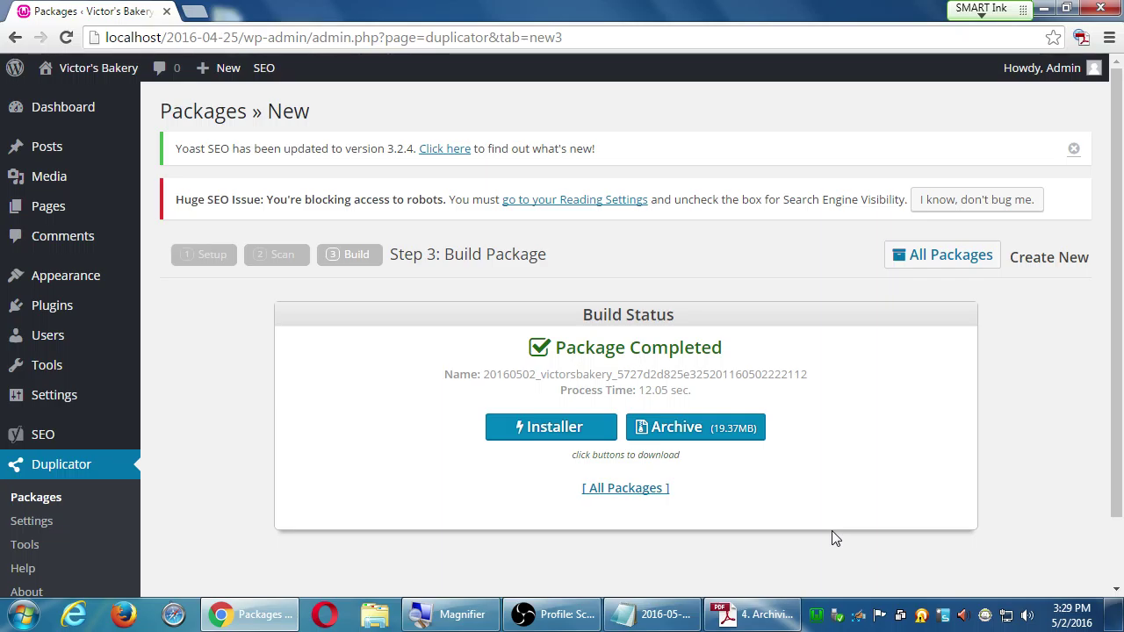
Switch to the archiving PDF in Adobe Reader and review its "Archive your site" and "Resurrect your site" instructions.
key("alt+Tab")
key("alt+Tab")
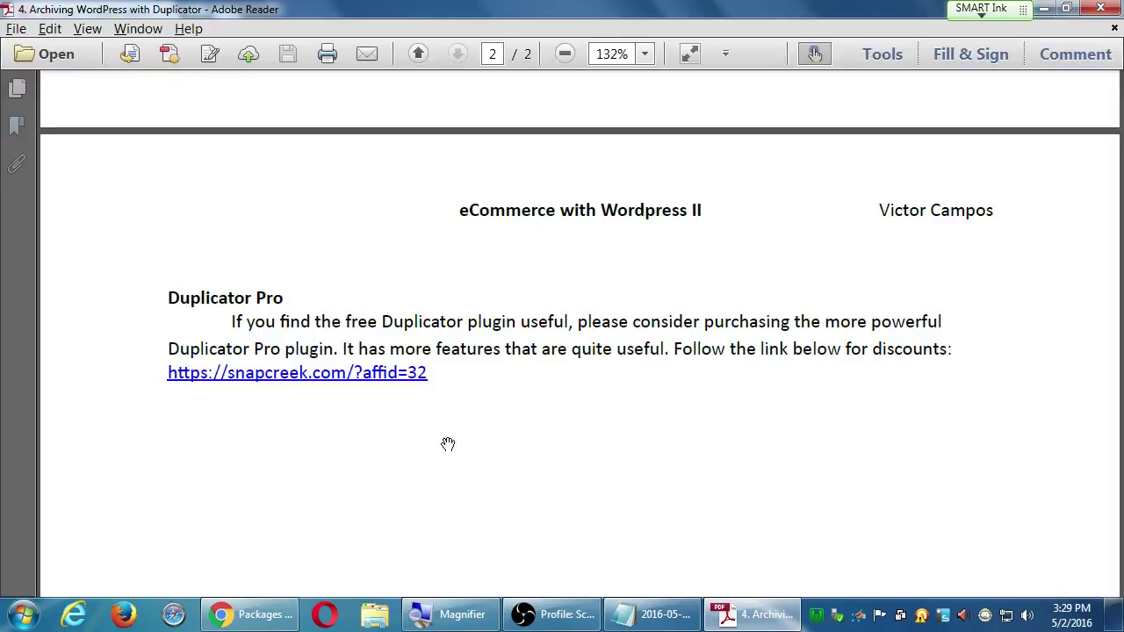
scroll(498, 252, "up", 10)
scroll(498, 252, "up", 3)
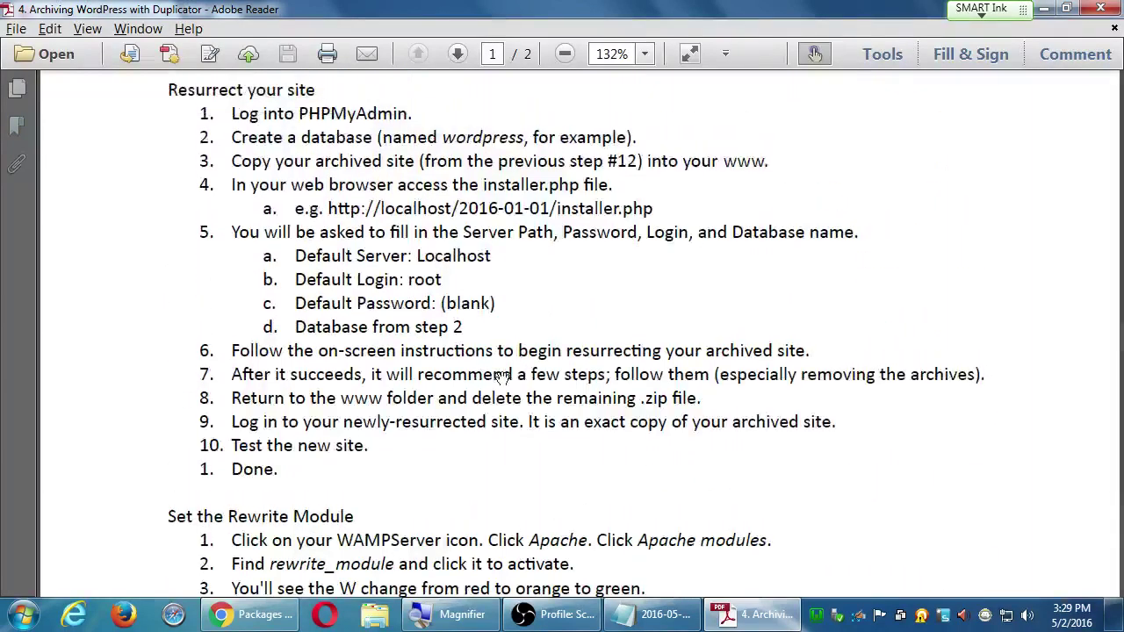
scroll(497, 421, "down", 6)
scroll(489, 355, "up", 4)
scroll(489, 355, "up", 8)
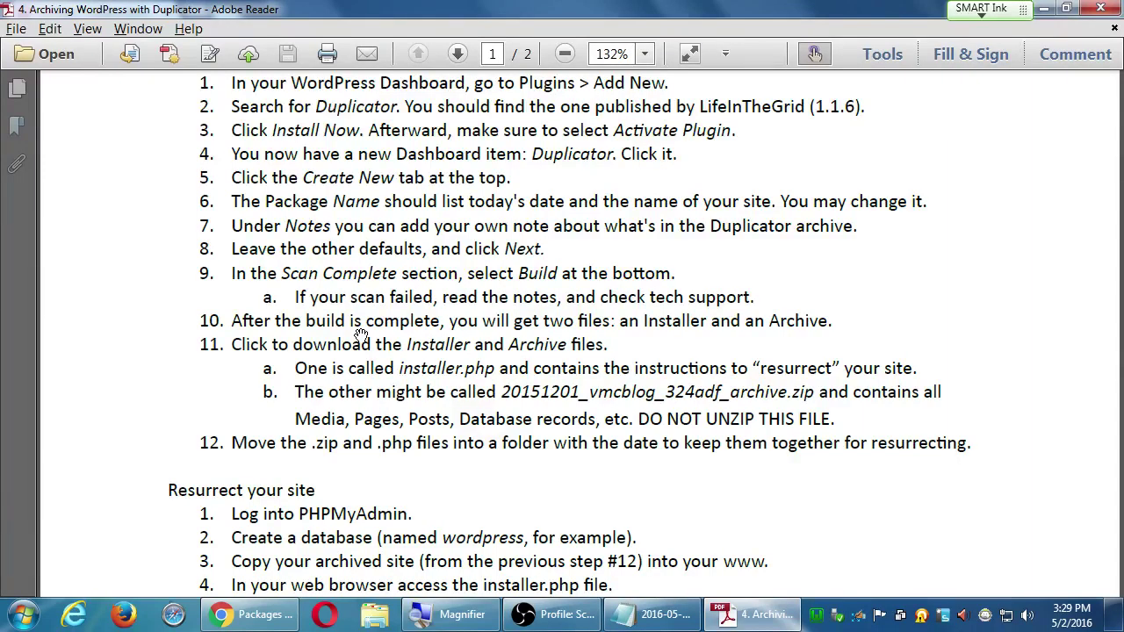
Create a new folder named "2016-05-02" on the Windows desktop.
key("super+d")
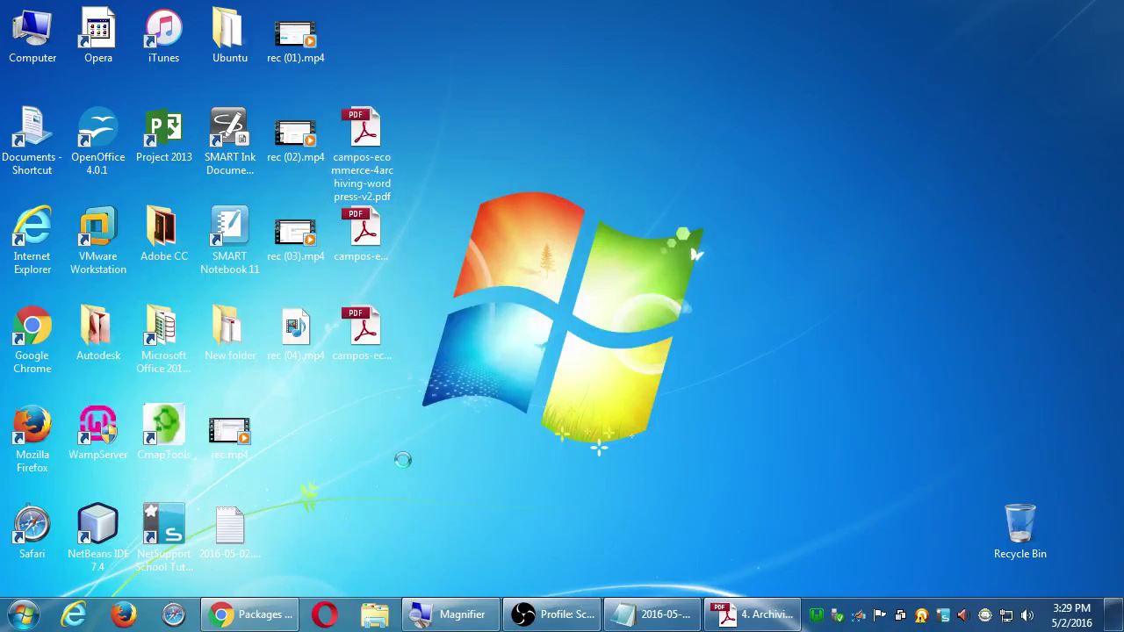
right_click(410, 458)
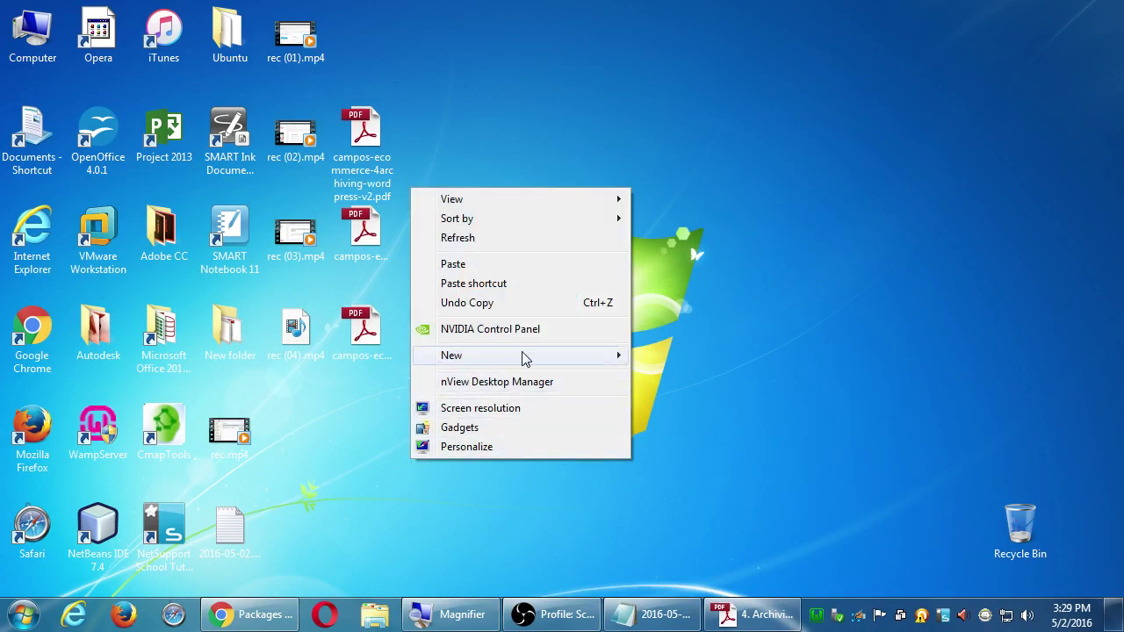
mouse_move(568, 355)
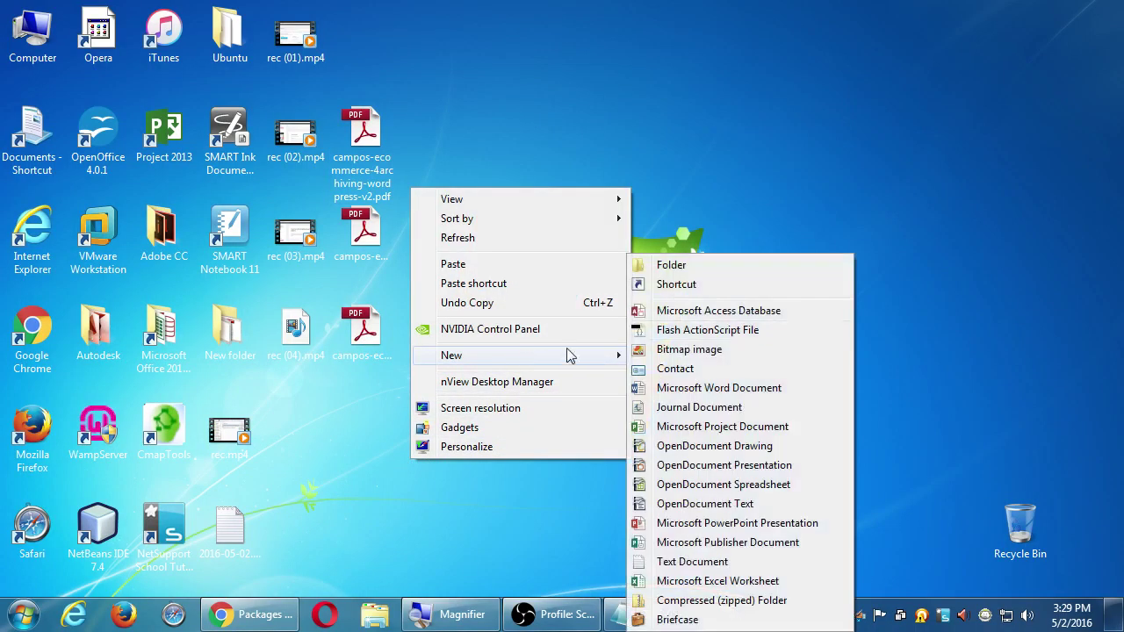
left_click(674, 266)
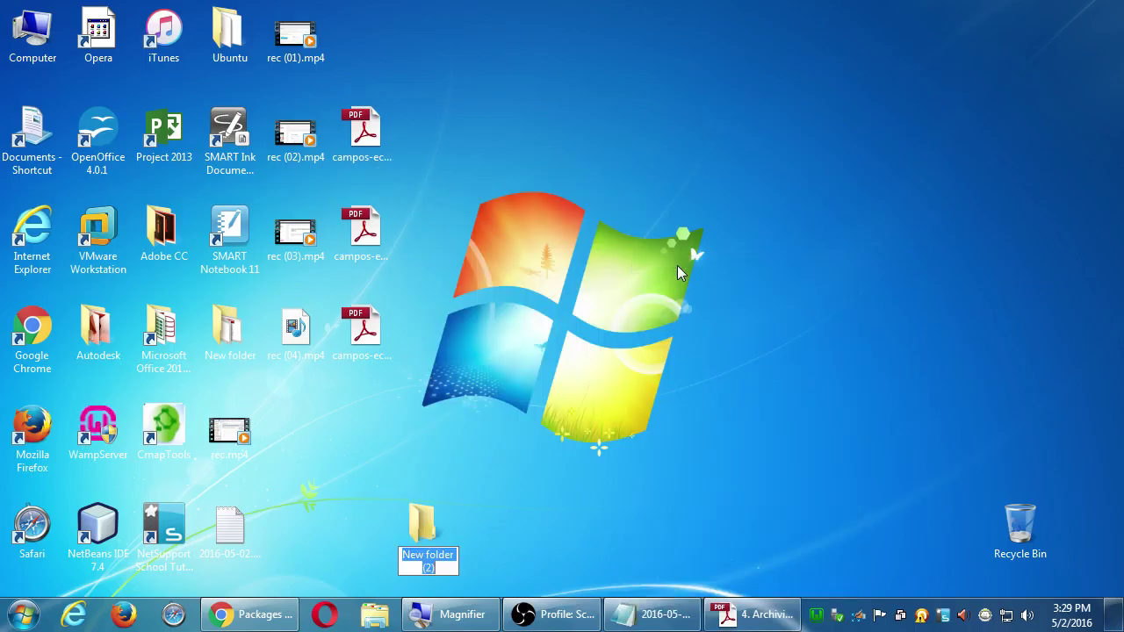
type("2016-0")
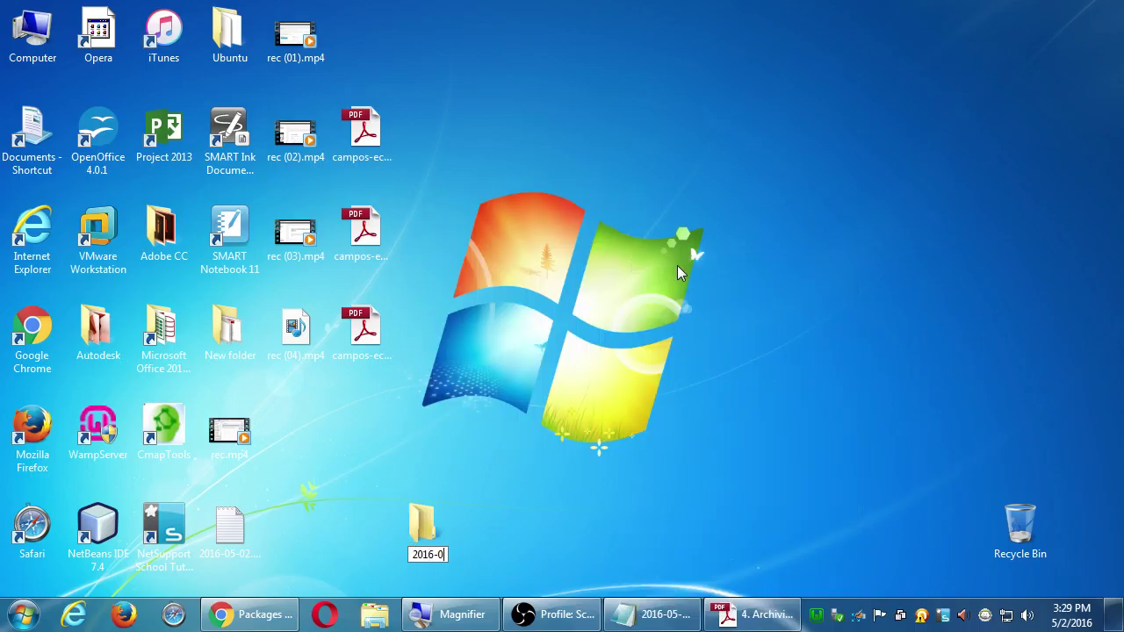
type("5-02")
key("Return")
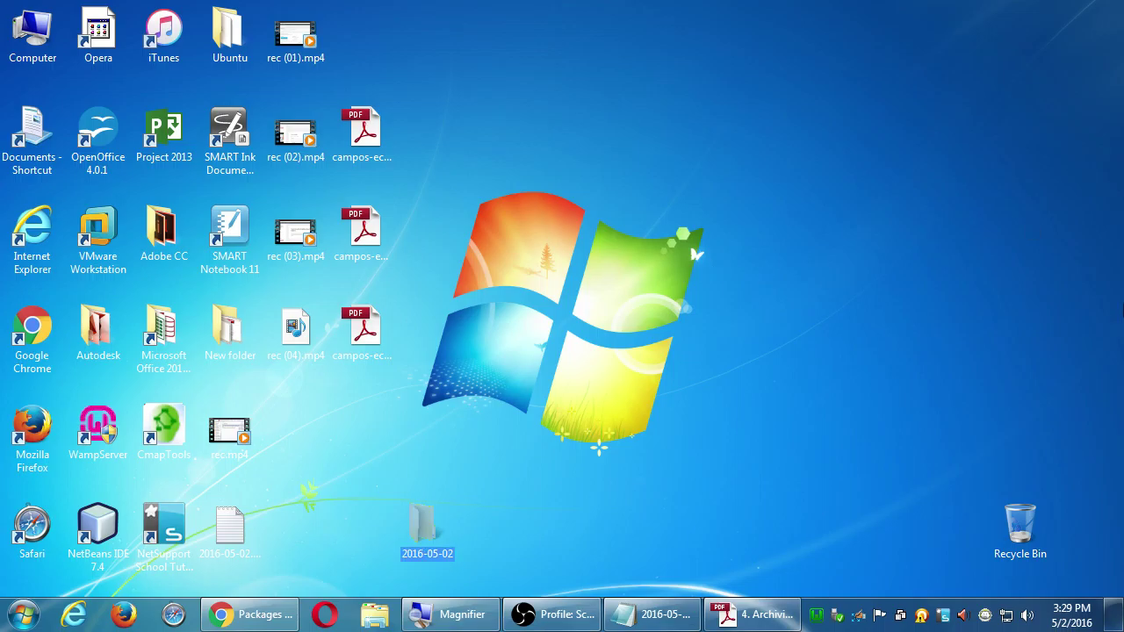
Mute the computer's sound.
left_click(1026, 618)
left_click(1021, 521)
left_click(687, 508)
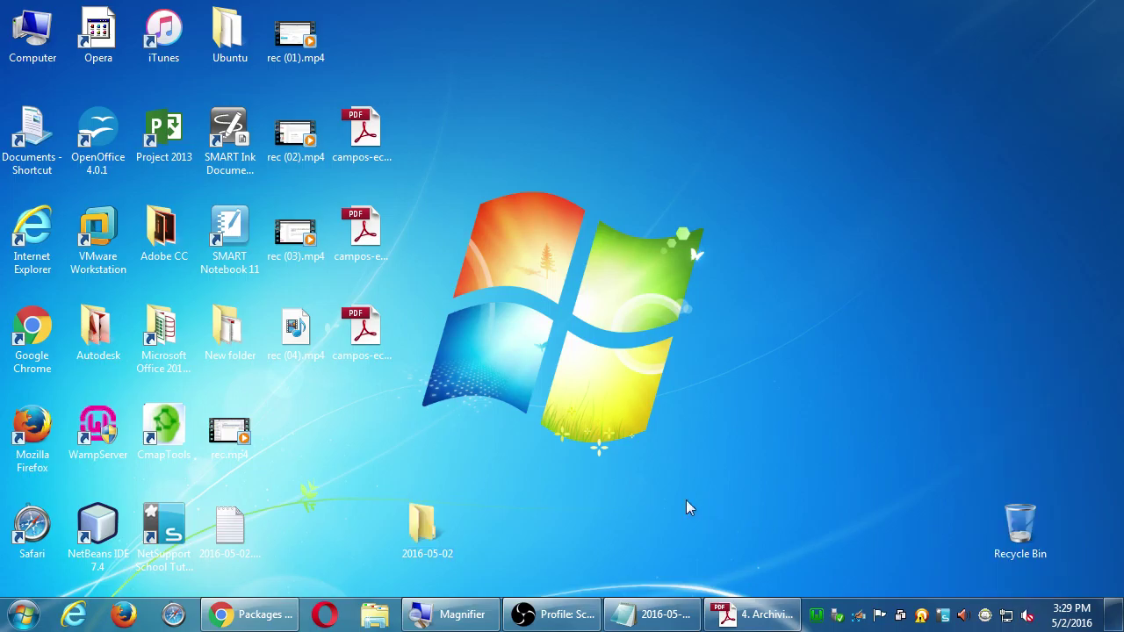
Return to the completed Duplicator package in Chrome and download its installer file.
left_click(268, 614)
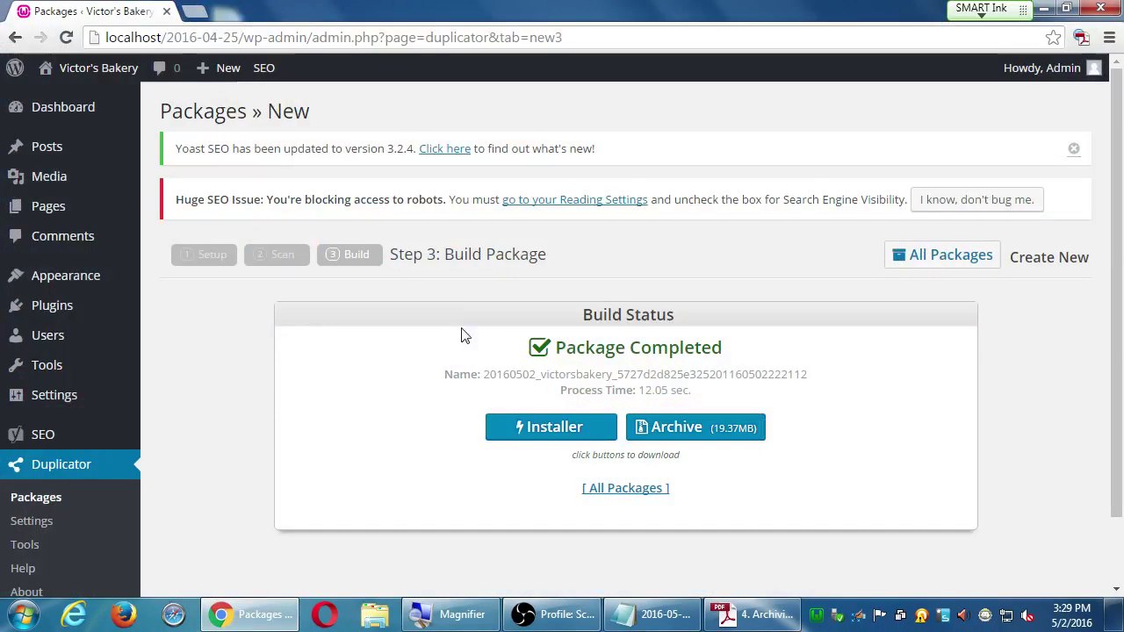
left_click(582, 428)
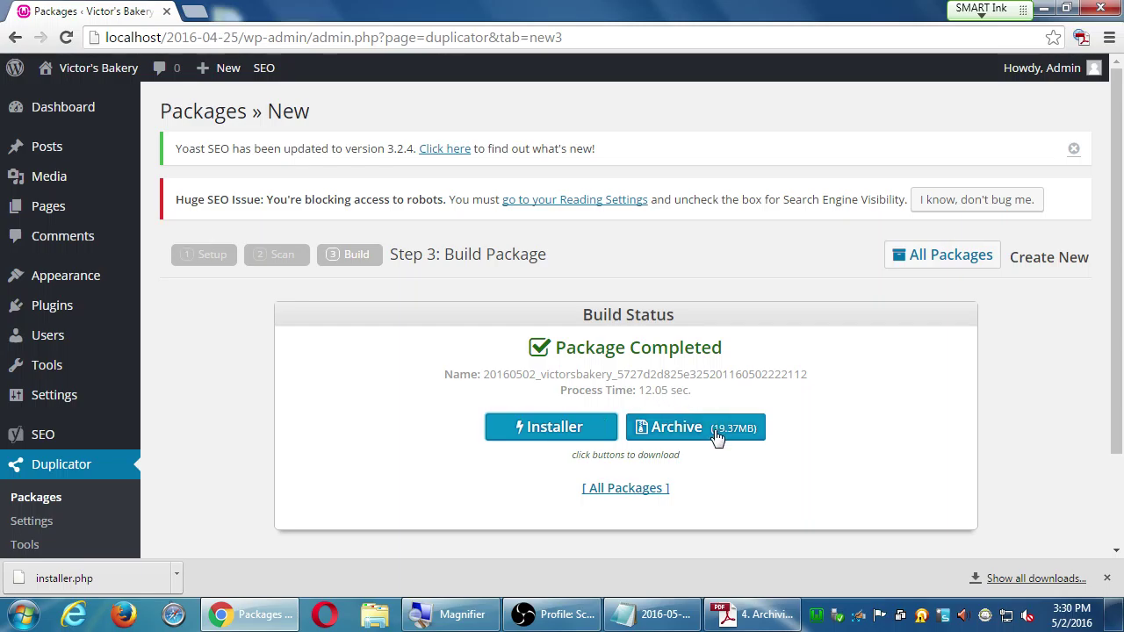
Download the package's archive file, then show the downloaded installer.php in its folder, maximized with a wider Name column.
left_click(671, 428)
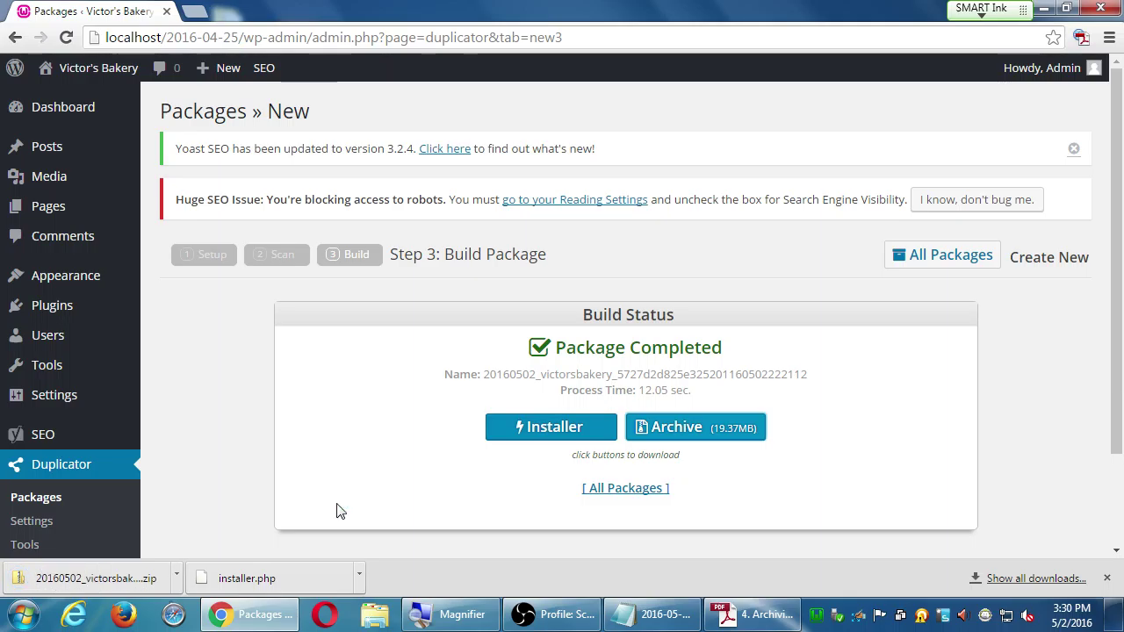
left_click(359, 577)
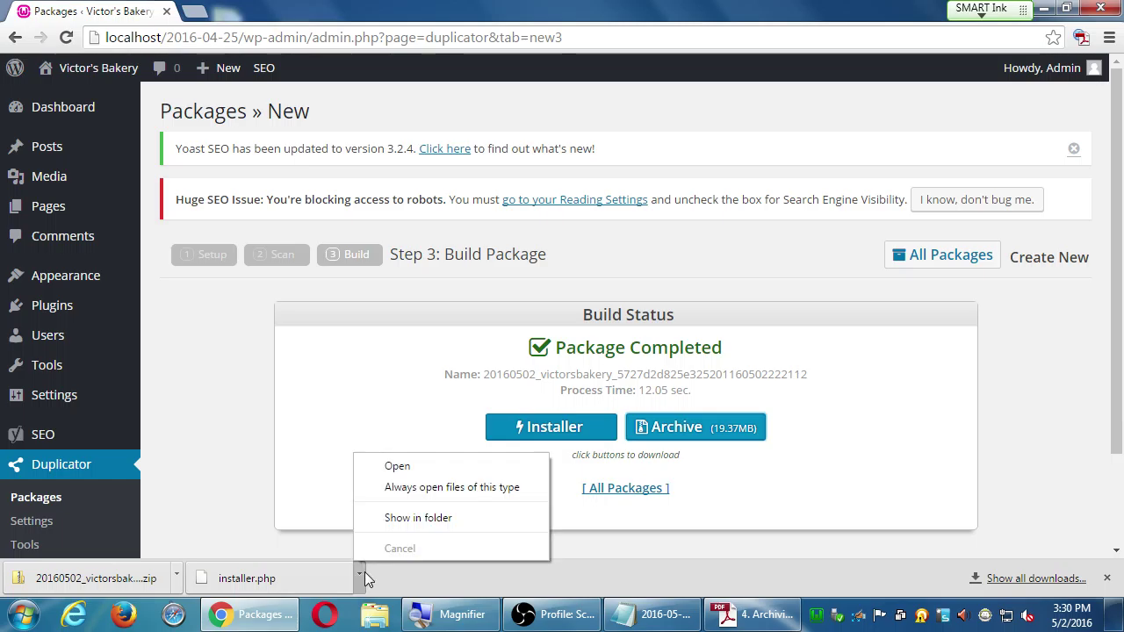
left_click(383, 524)
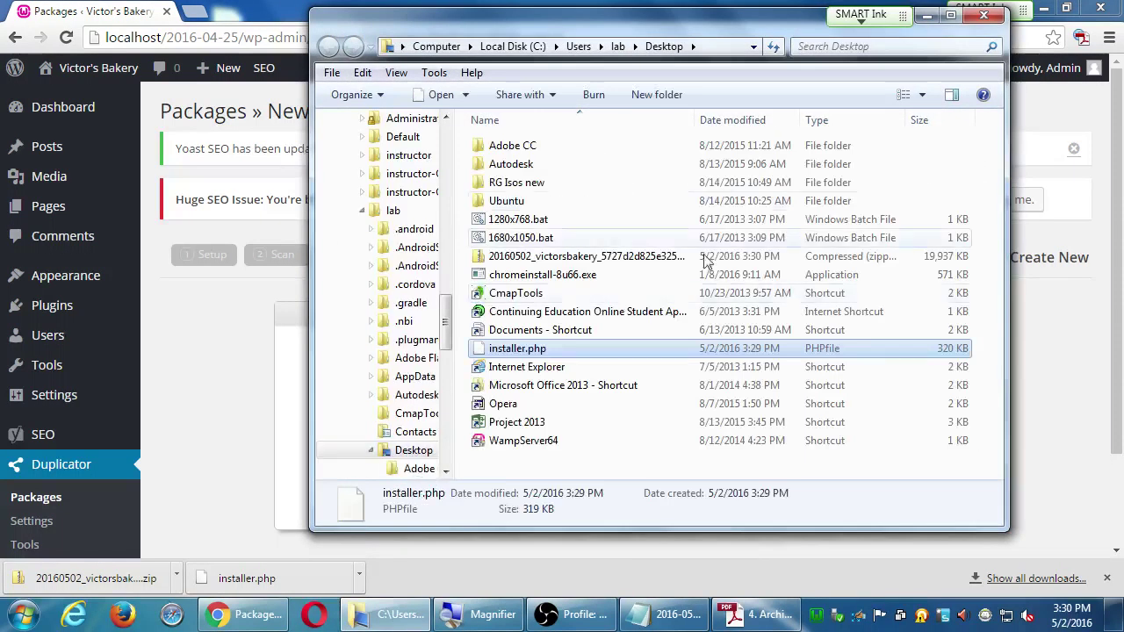
left_click(950, 15)
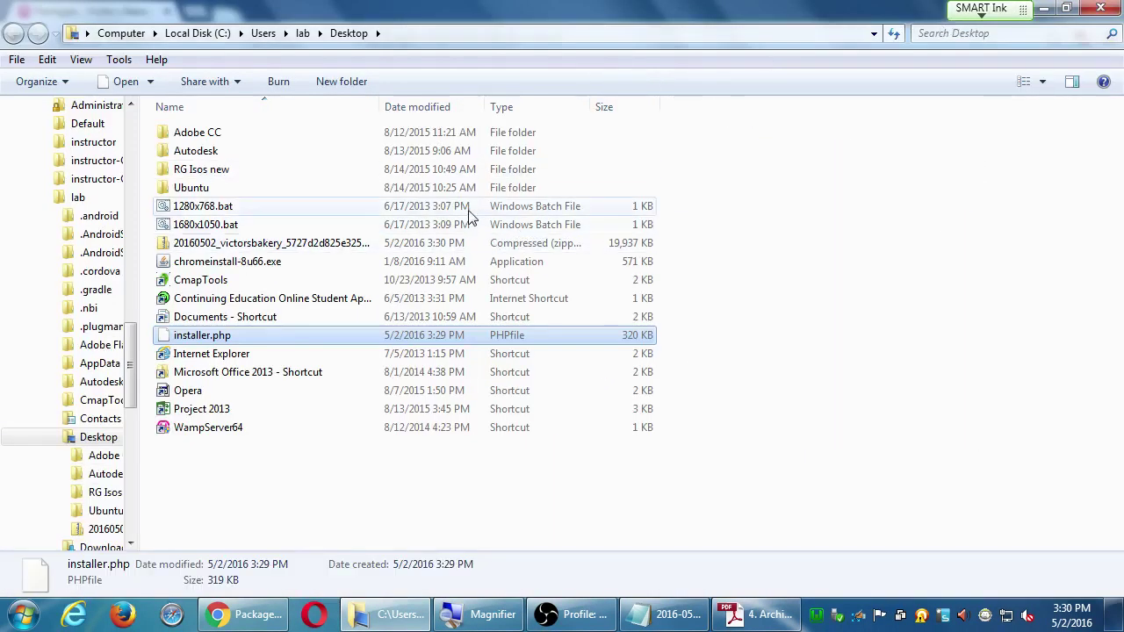
left_click_drag(381, 109, 582, 101)
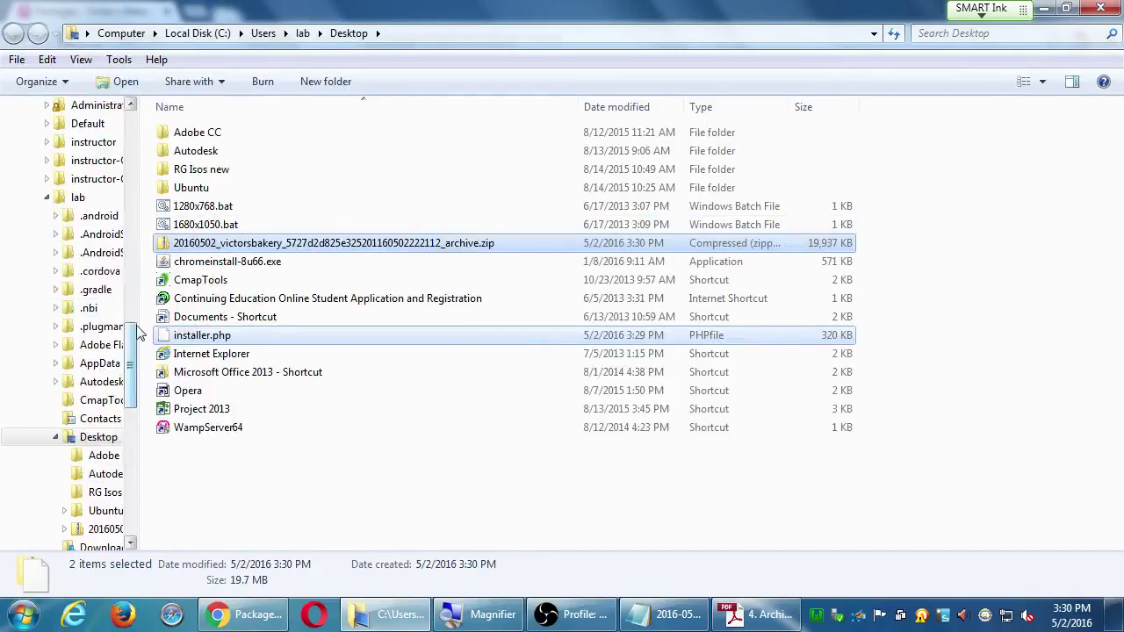
Move the Duplicator archive zip and installer.php into the 2016-05-02 folder, check the folder's contents and close the window.
scroll(129, 344, "down", 2)
left_click_drag(130, 344, 131, 532)
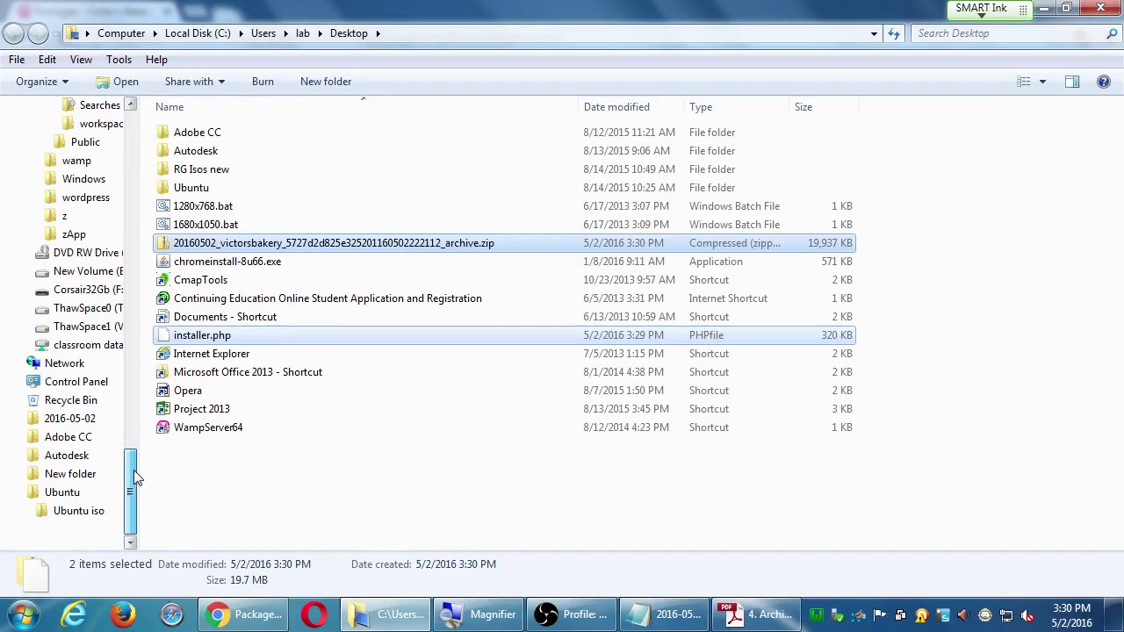
left_click_drag(164, 342, 81, 422)
left_click(83, 425)
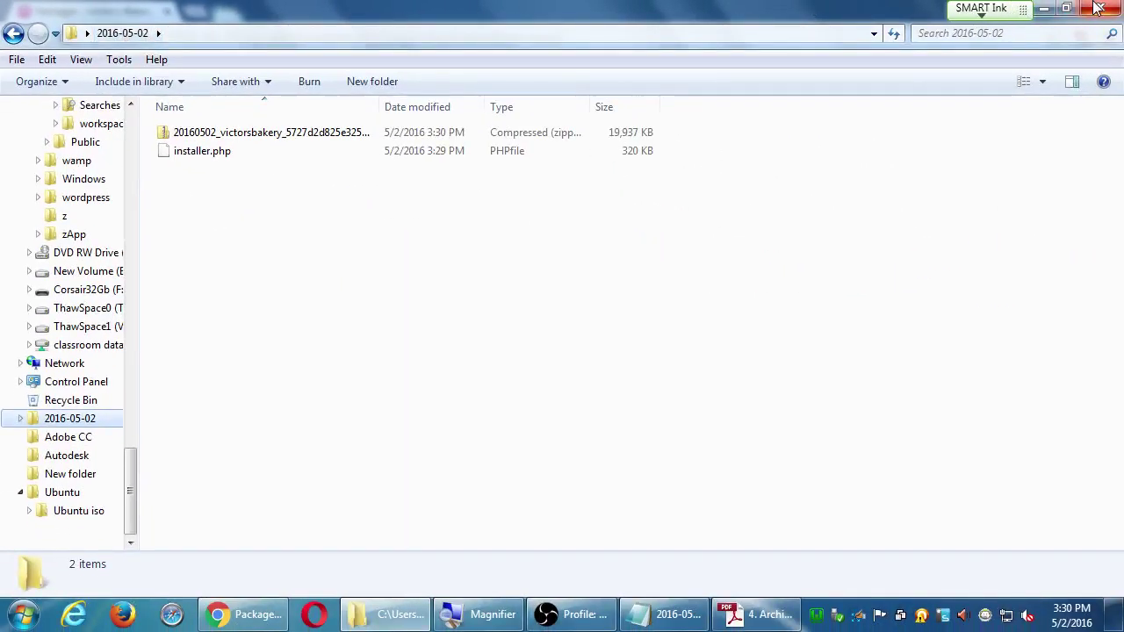
left_click(1103, 8)
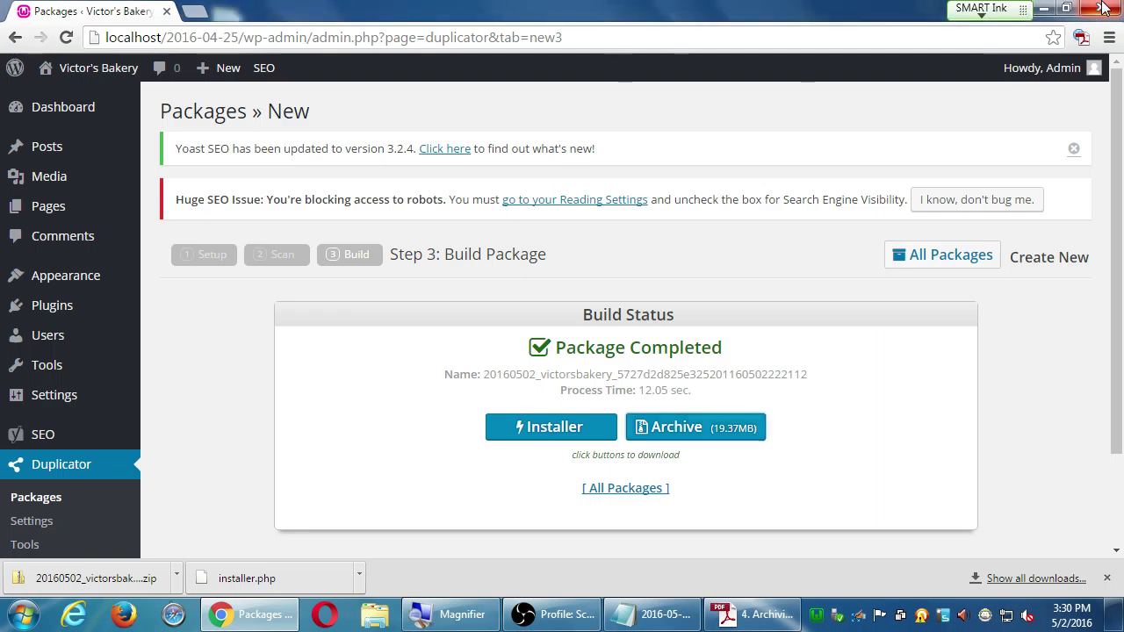
From the desktop, open Computer beside the 2016-05-02 folder and browse to the WordPress II class folder on the classroom data (Z:) drive.
left_click(1047, 10)
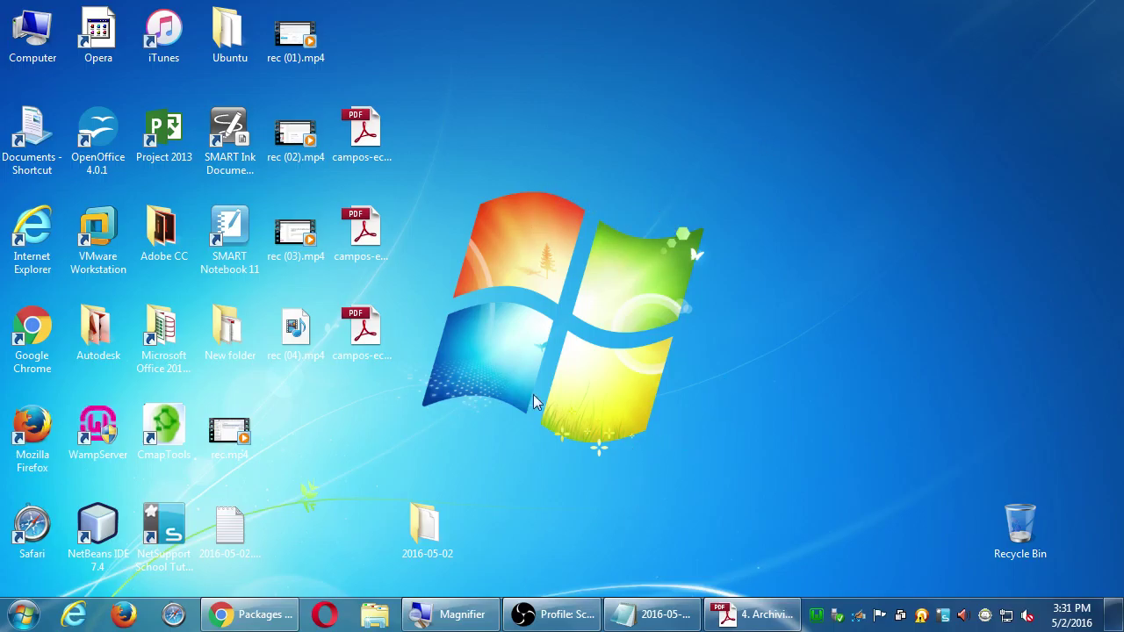
double_click(37, 40)
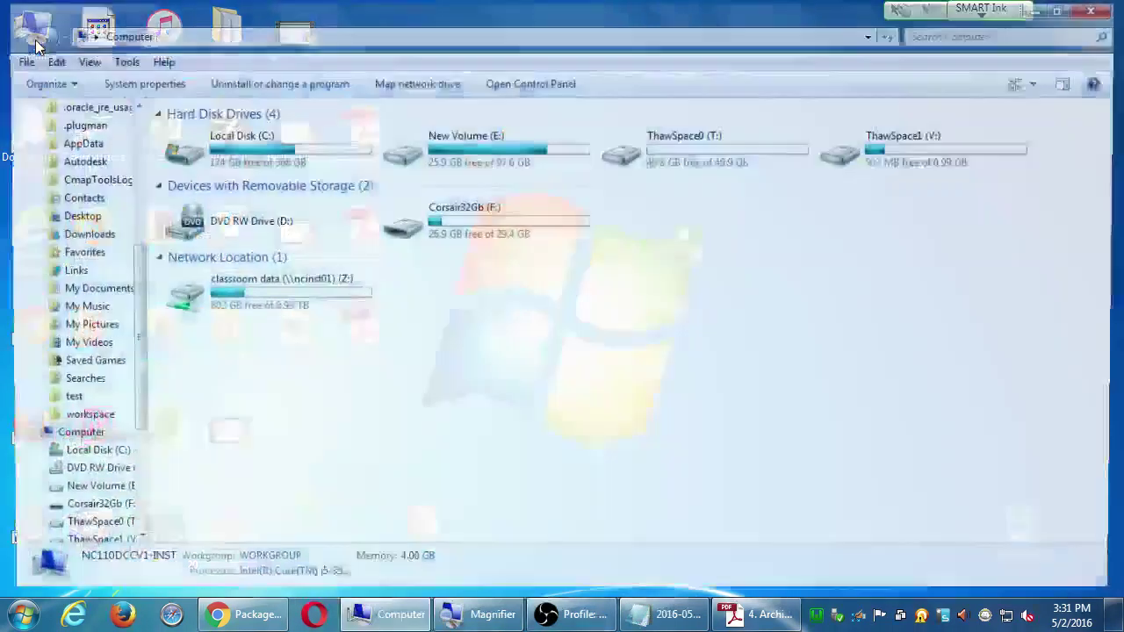
left_click_drag(347, 44, 933, 67)
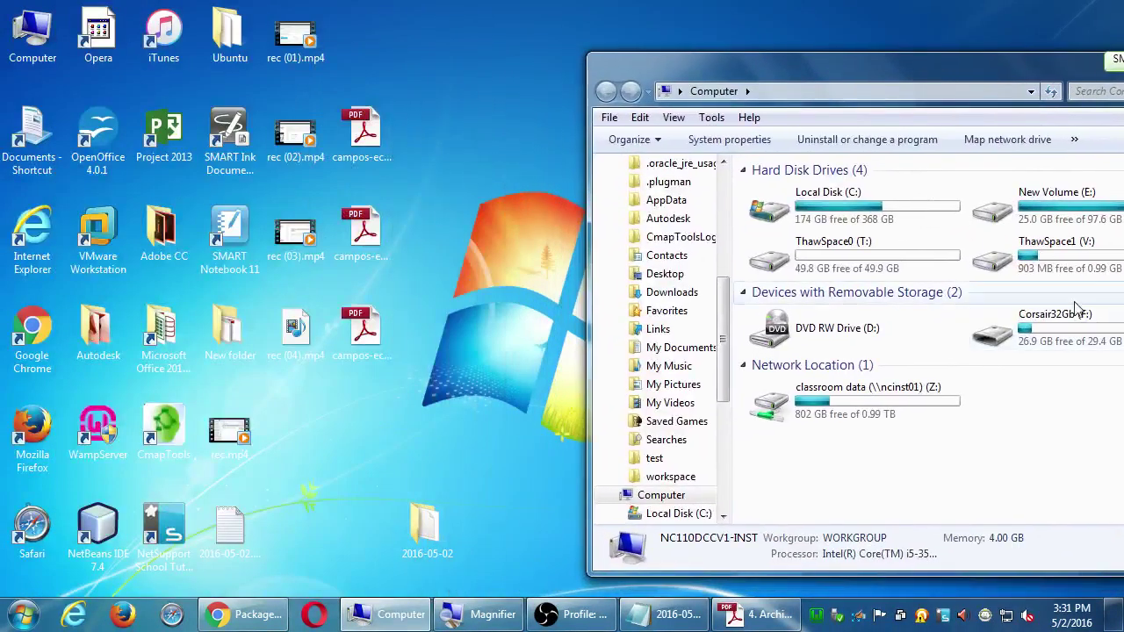
double_click(1018, 338)
key("BackSpace")
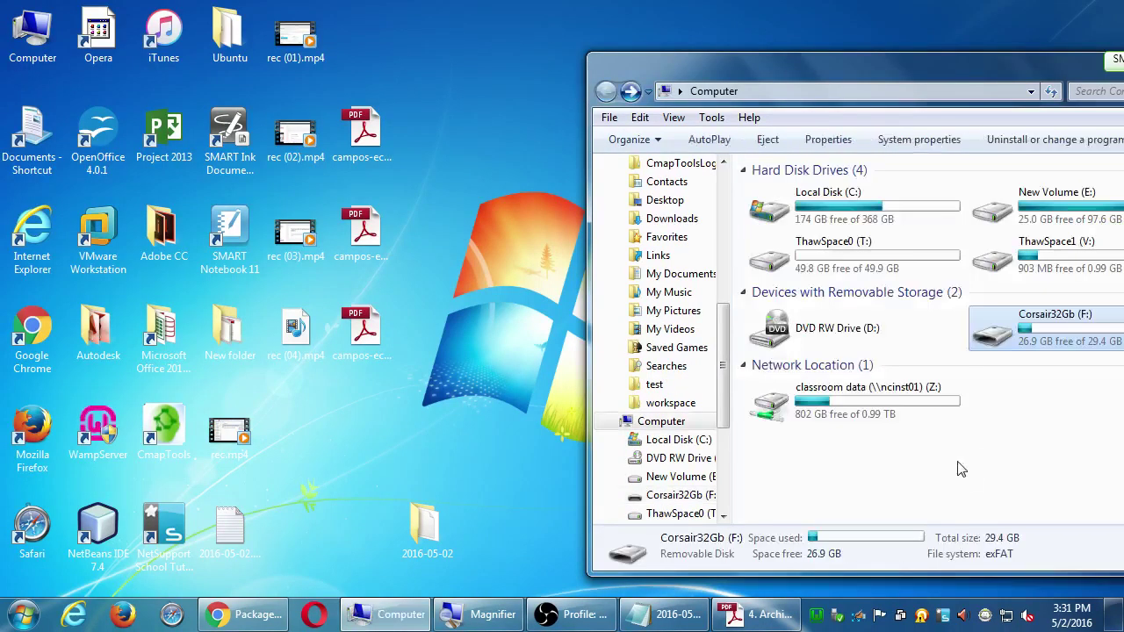
left_click(879, 407)
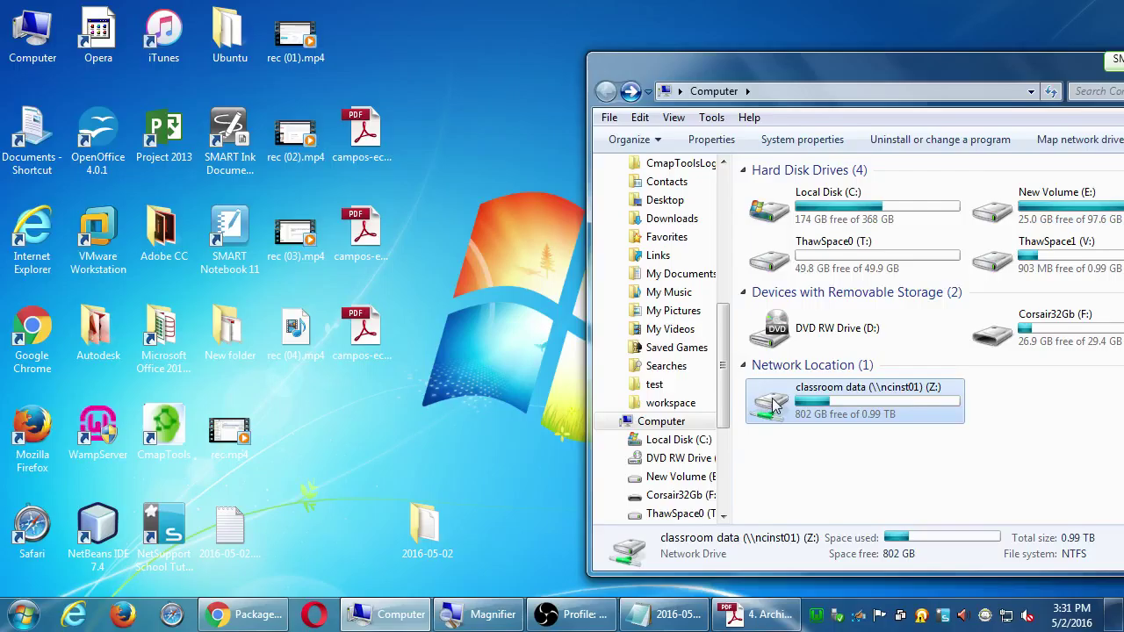
double_click(773, 404)
key("c")
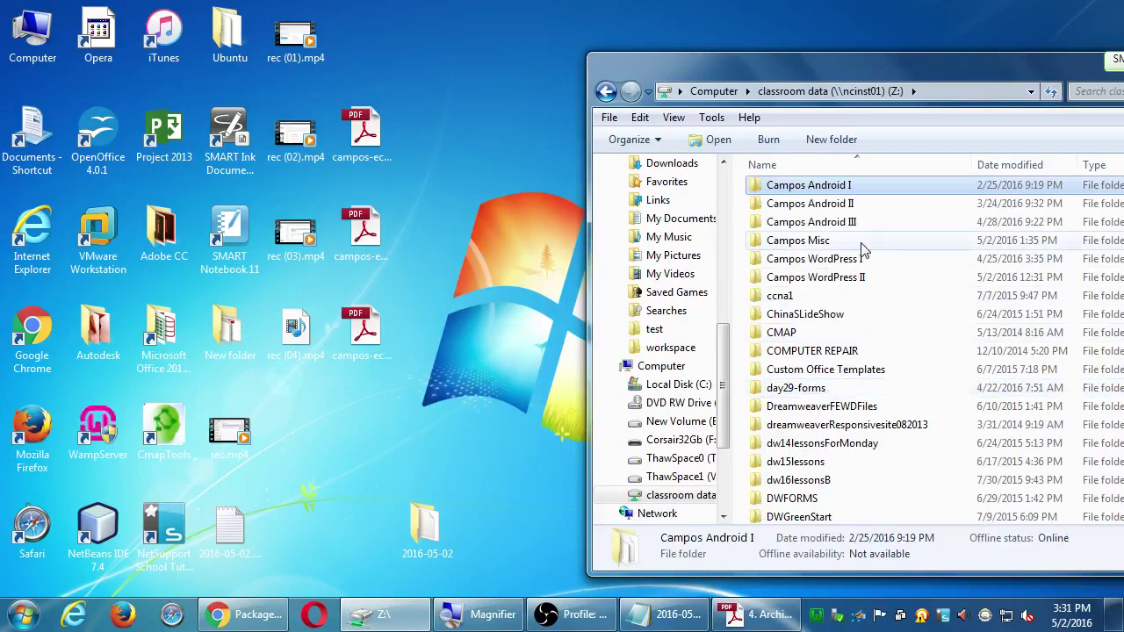
double_click(856, 277)
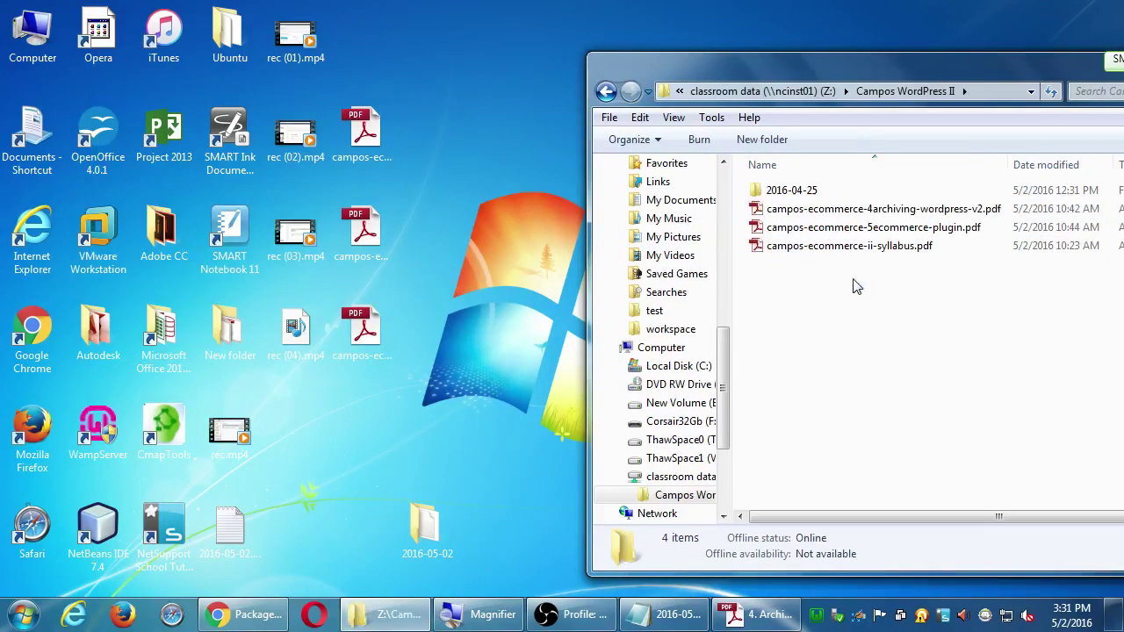
Copy the desktop's 2016-05-02 folder and the 2016-05-02.txt notes into the WordPress II class folder, closing the notes in Notepad.
left_click_drag(427, 542, 866, 374)
left_click(664, 614)
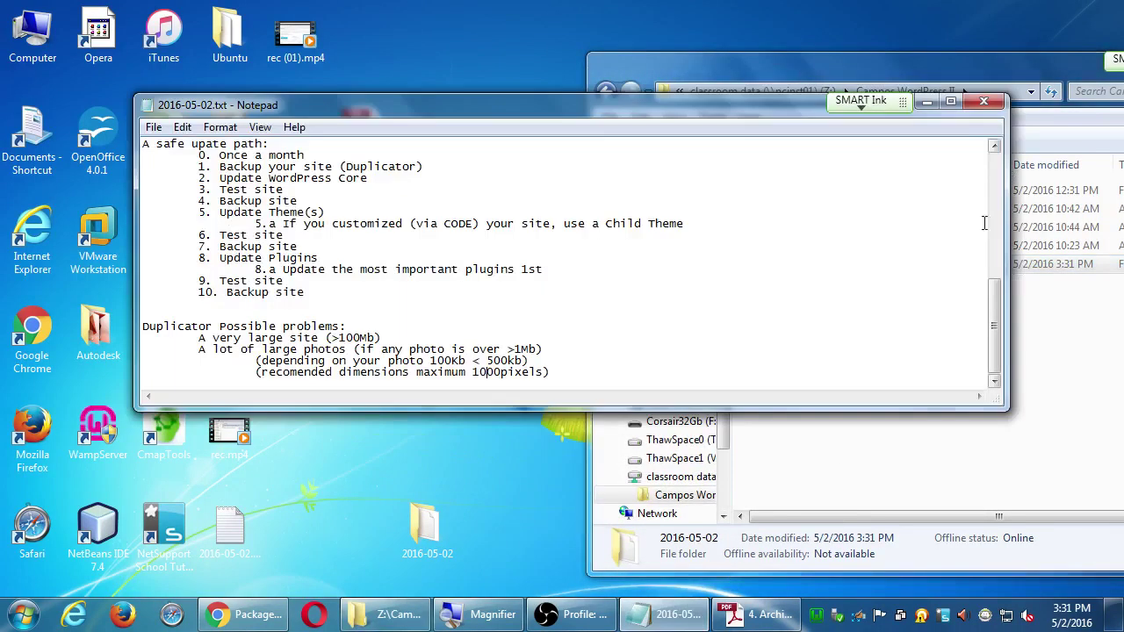
left_click(992, 105)
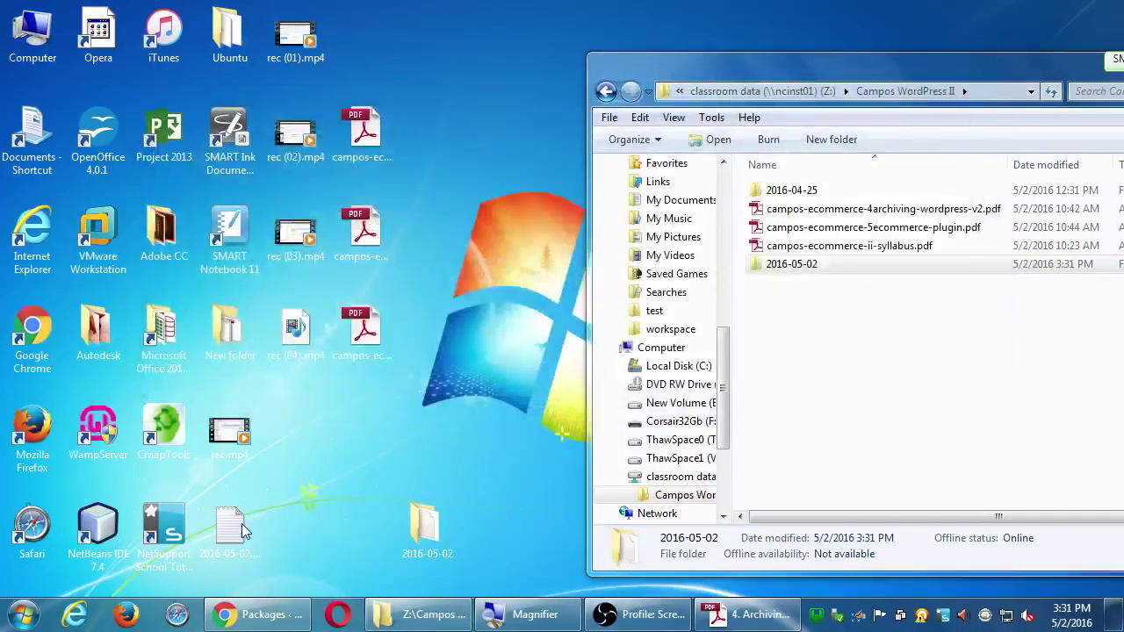
left_click_drag(236, 527, 946, 386)
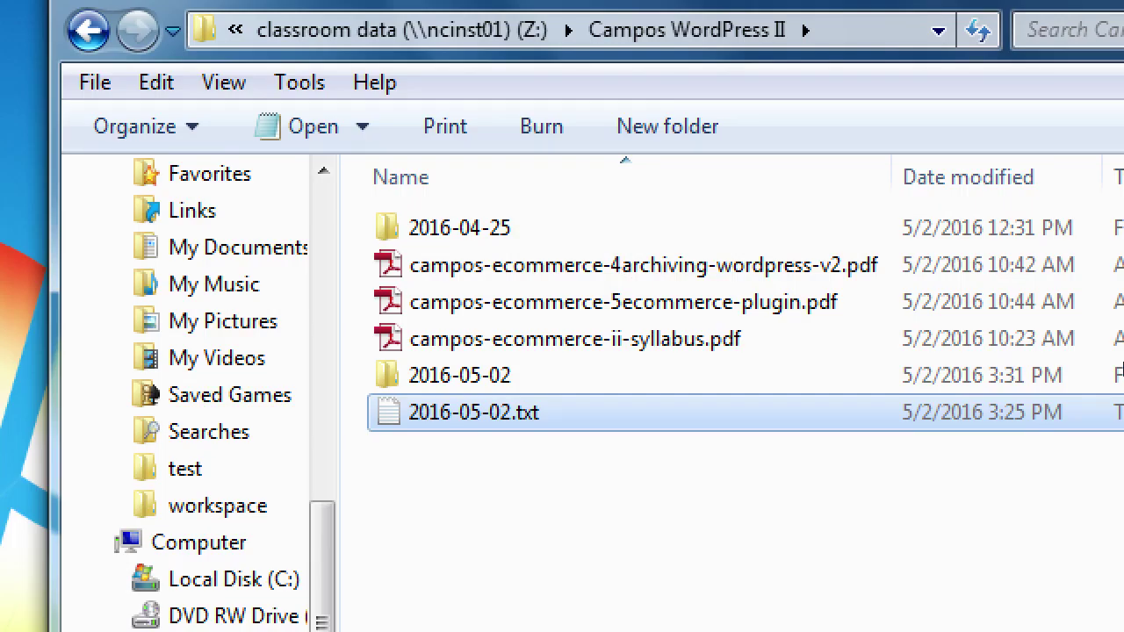
Refresh the class folder's listing to review the copied items, then close the folder window.
key("F5")
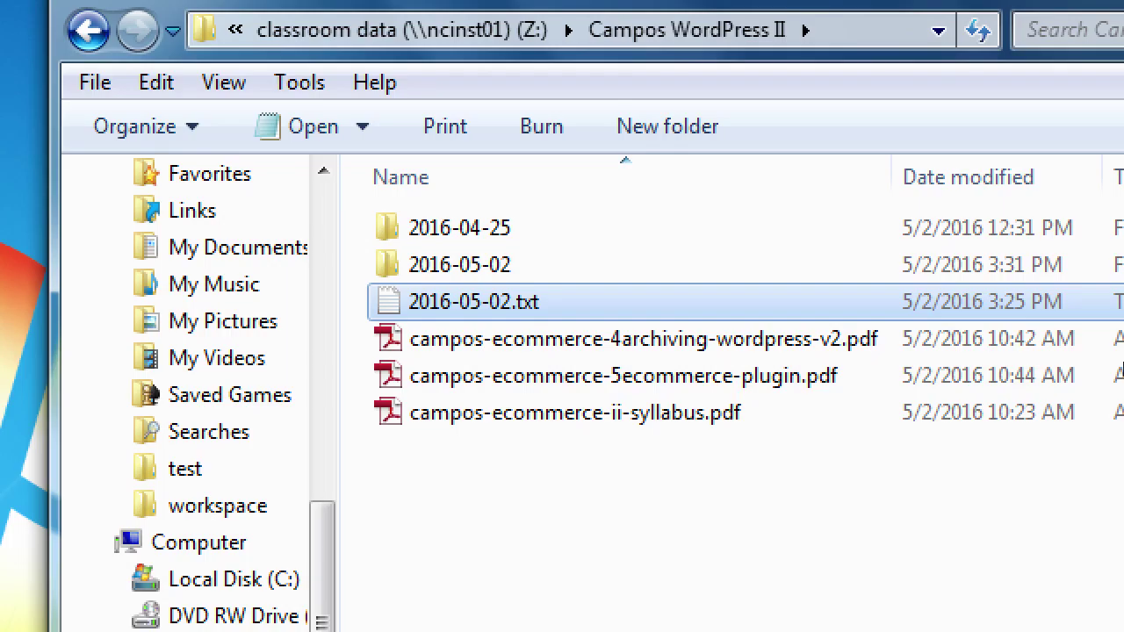
key("super+minus")
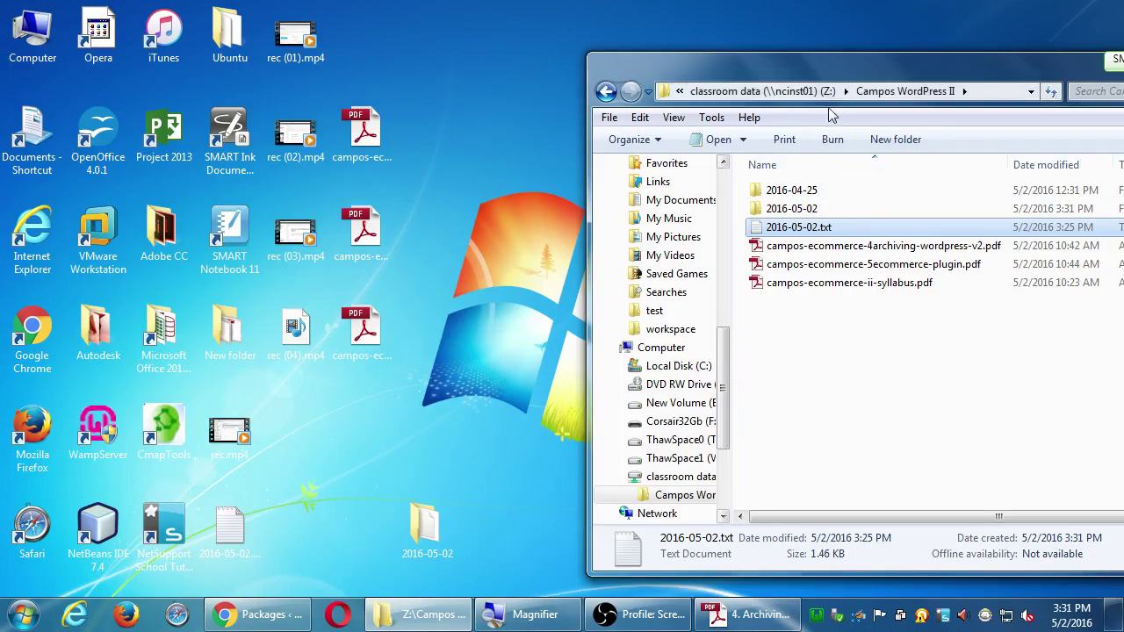
left_click_drag(820, 63, 438, 93)
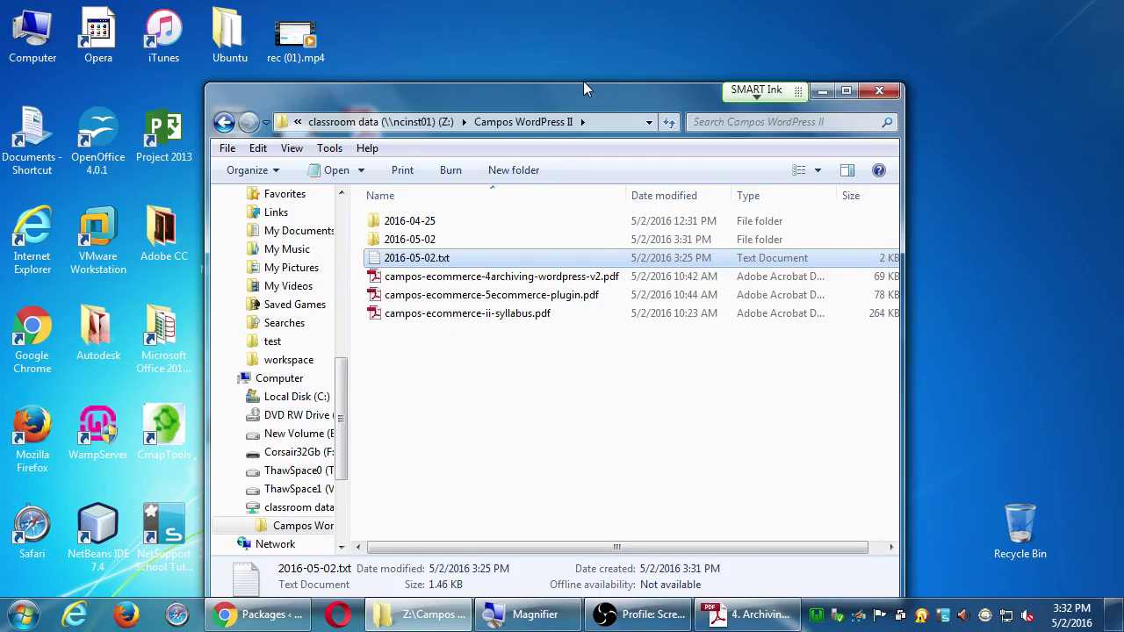
left_click(878, 91)
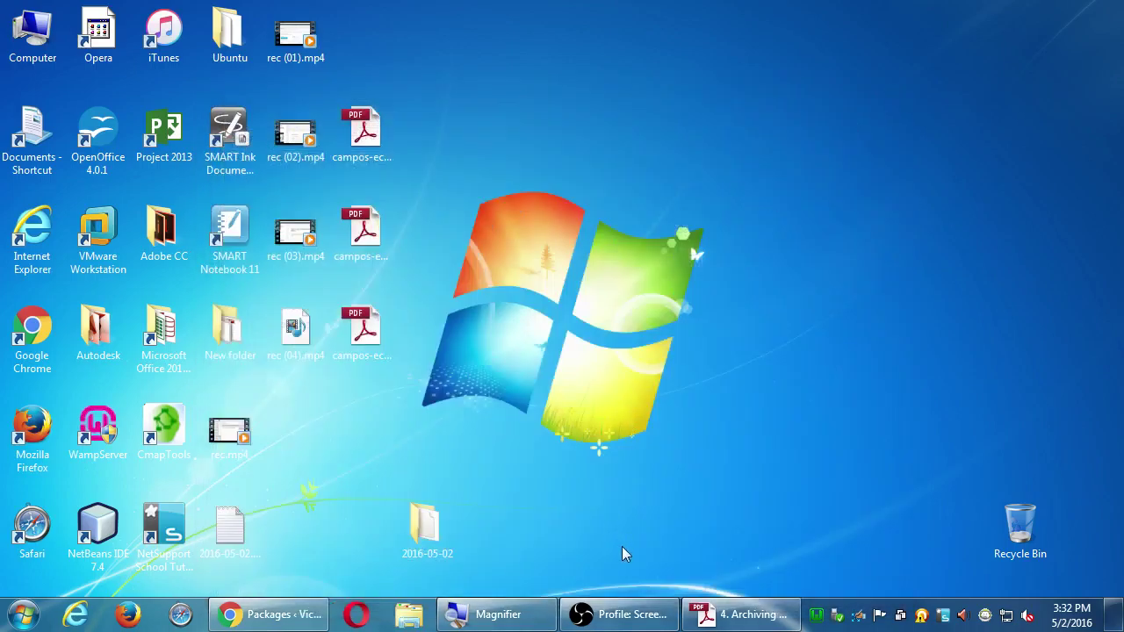